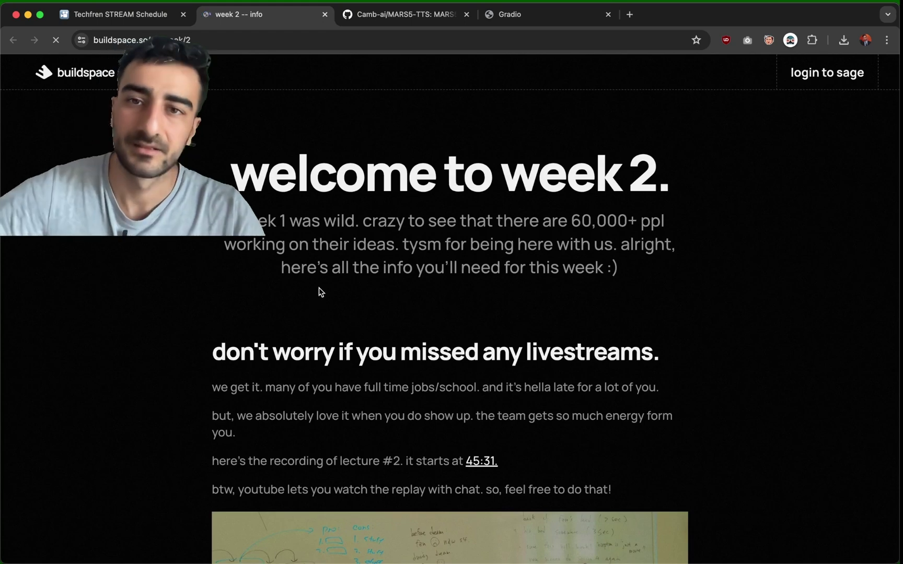
# Open buildspace.so's nights and weekends page and read through its description.
pyautogui.moveTo(63, 73); pyautogui.dragTo(364, 33)
pyautogui.click(378, 26)
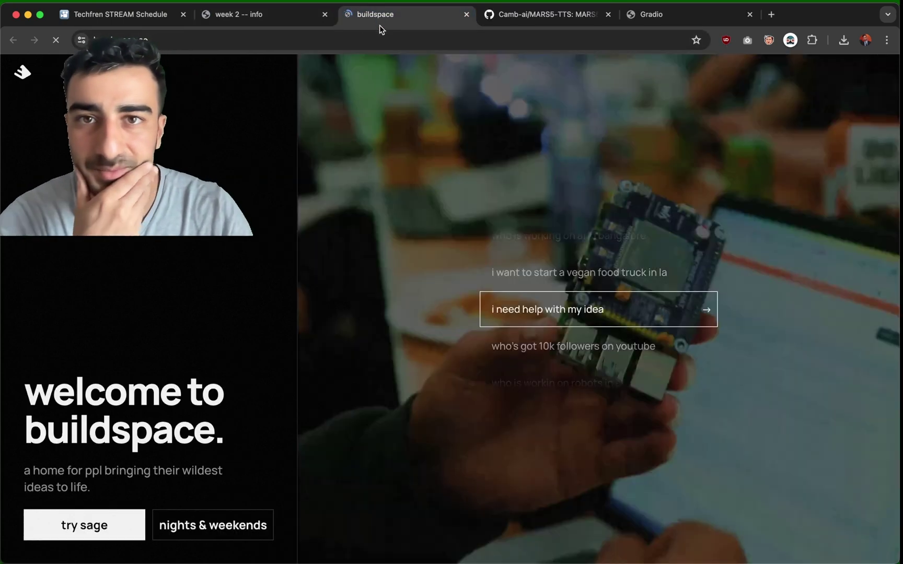
pyautogui.scroll(-5, 418, 259)
pyautogui.scroll(-5, 447, 263)
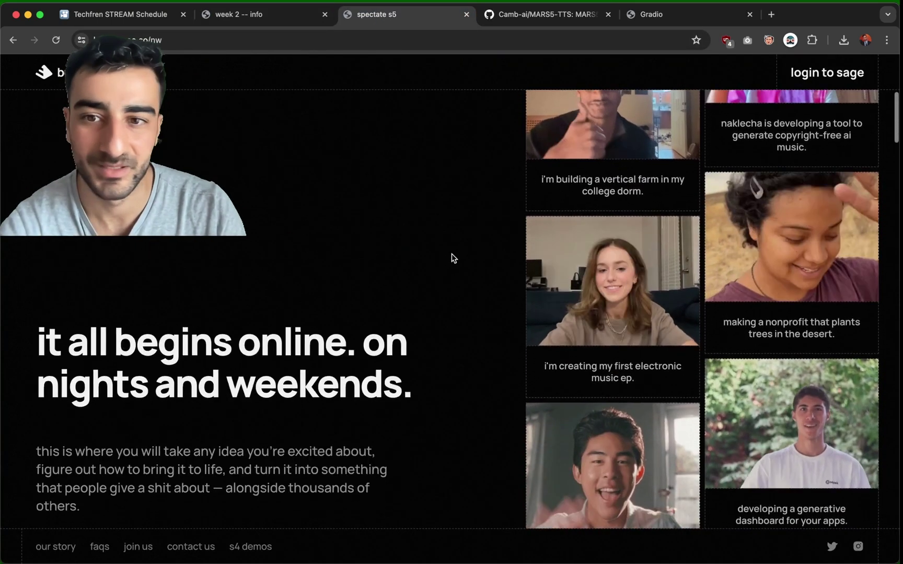
pyautogui.moveTo(35, 323); pyautogui.dragTo(403, 326)
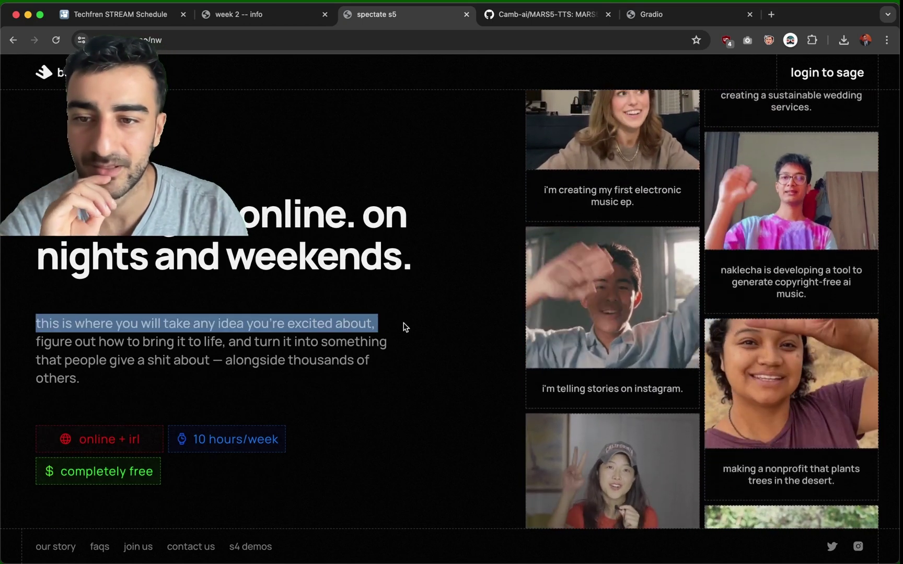
pyautogui.scroll(-8, 404, 324)
pyautogui.scroll(-3, 422, 322)
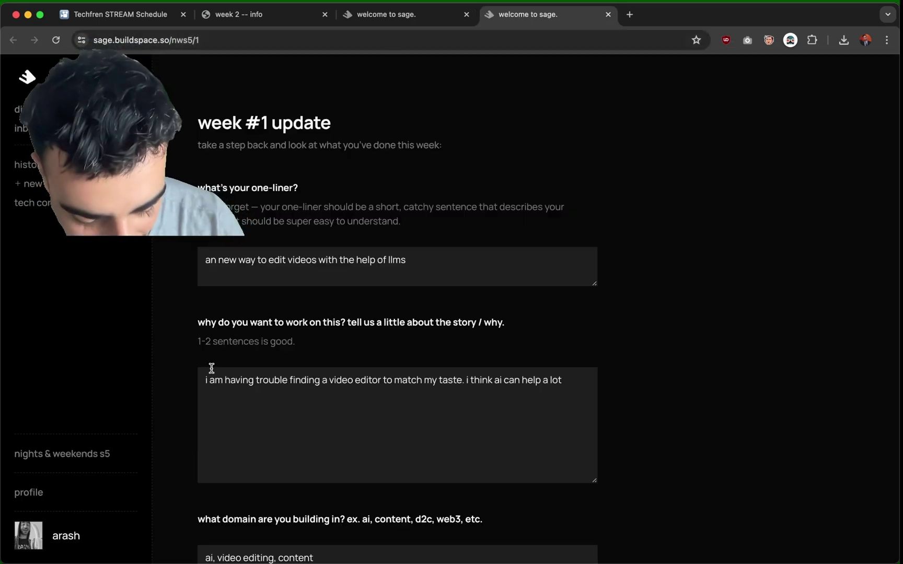
# Enlarge and review Sage's week #1 update form with the LLM video-editing one-liner.
pyautogui.press('super+plus')
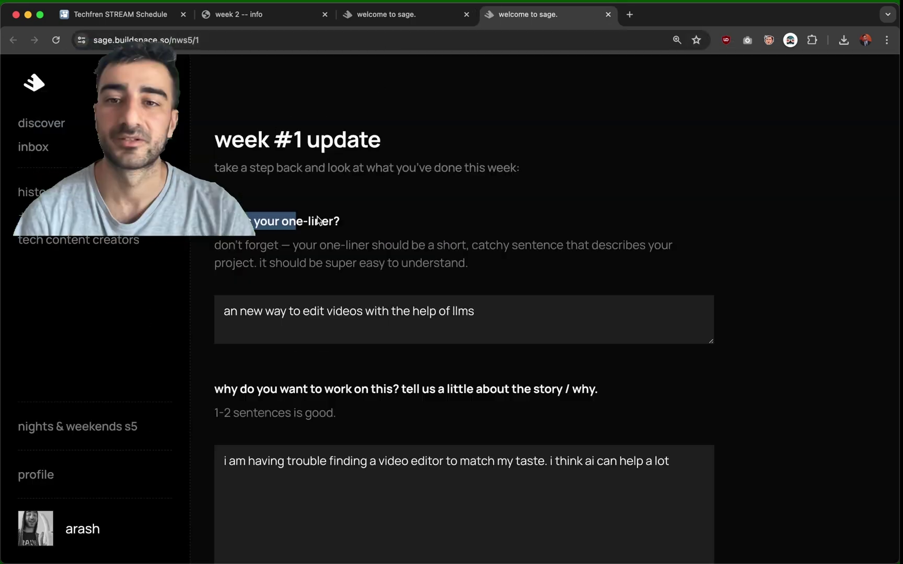
pyautogui.tripleClick(423, 221)
pyautogui.click(461, 297)
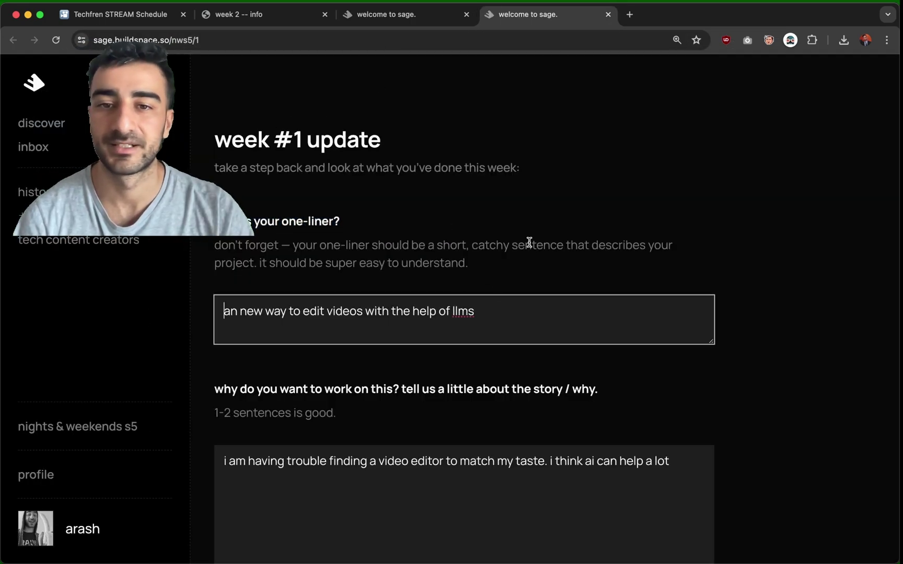
pyautogui.scroll(-2, 601, 230)
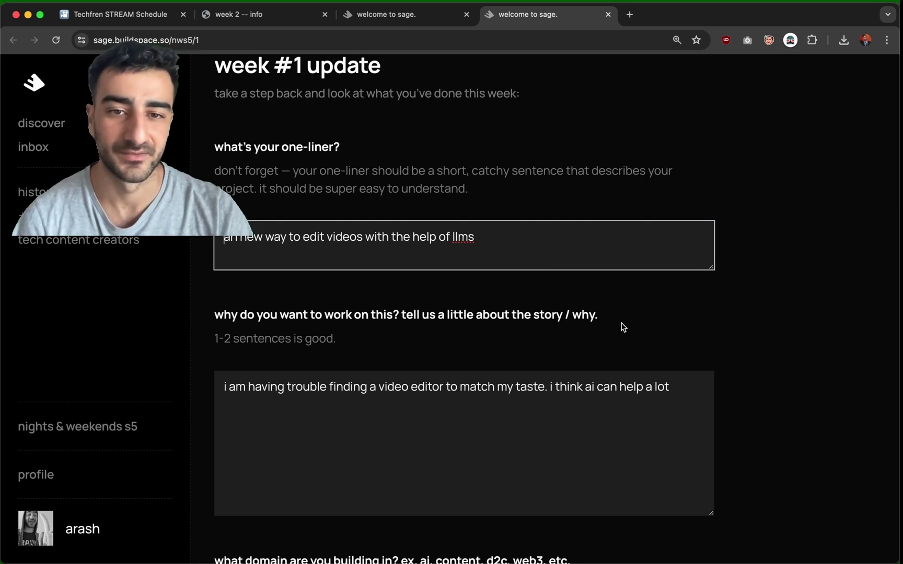
pyautogui.scroll(-5, 755, 357)
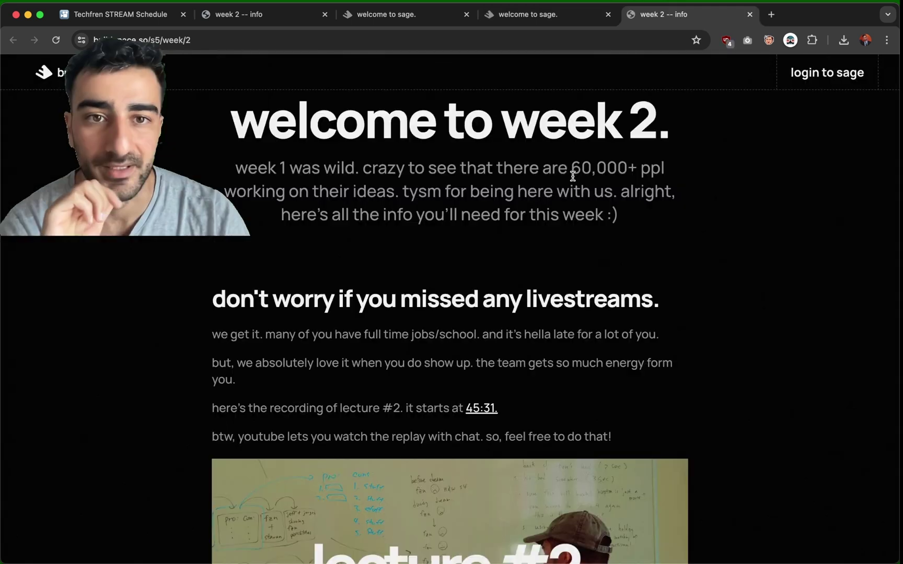
# Read the top of the week 2 info page, including the 60,000+ ppl figure.
pyautogui.moveTo(573, 177); pyautogui.dragTo(689, 176)
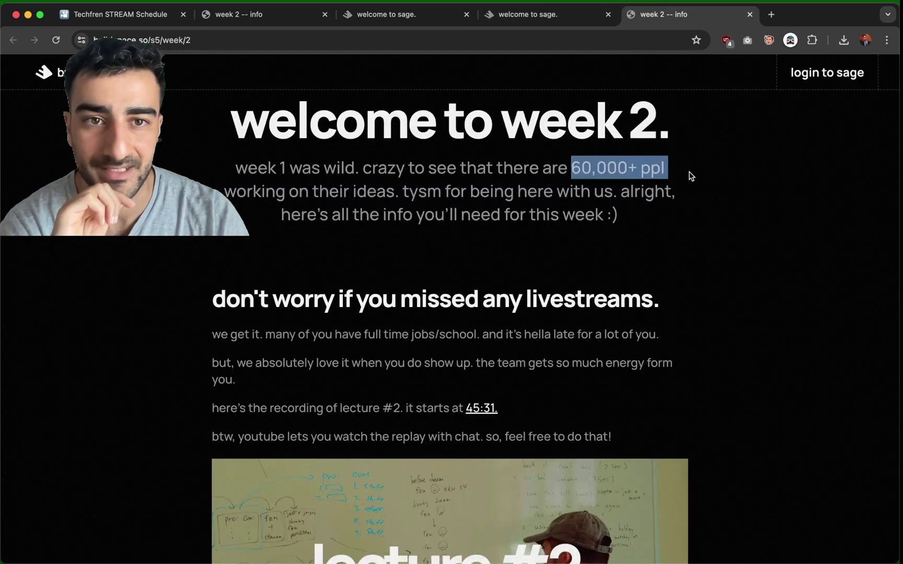
pyautogui.click(685, 181)
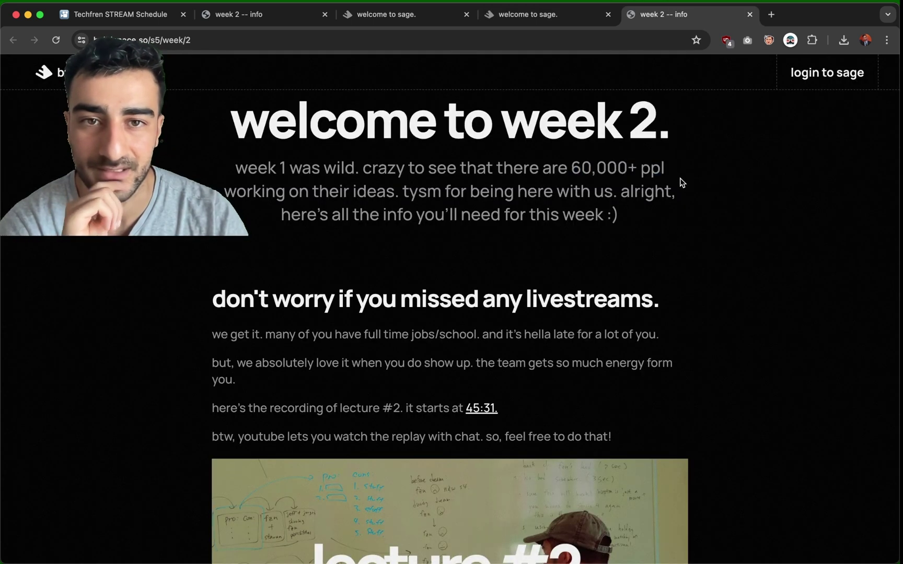
pyautogui.scroll(-5, 643, 181)
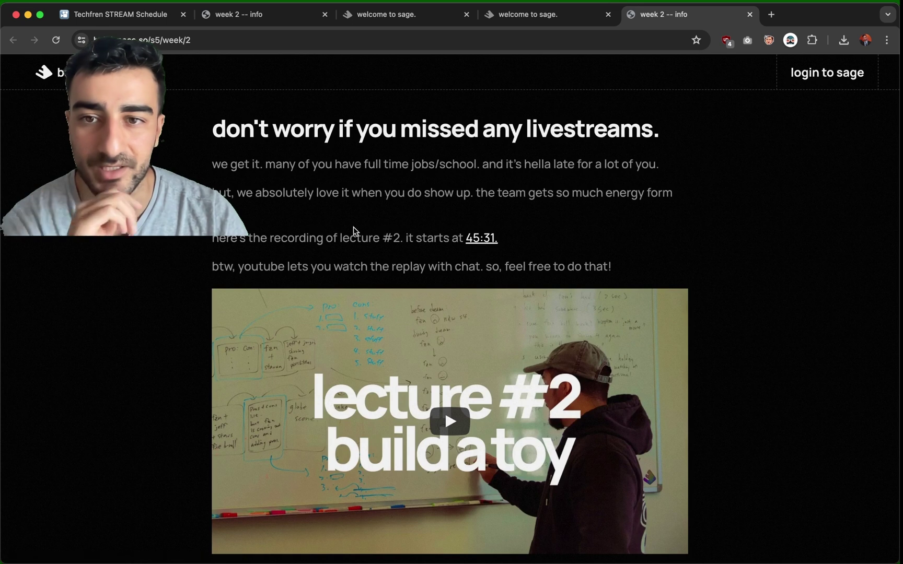
pyautogui.scroll(-5, 413, 353)
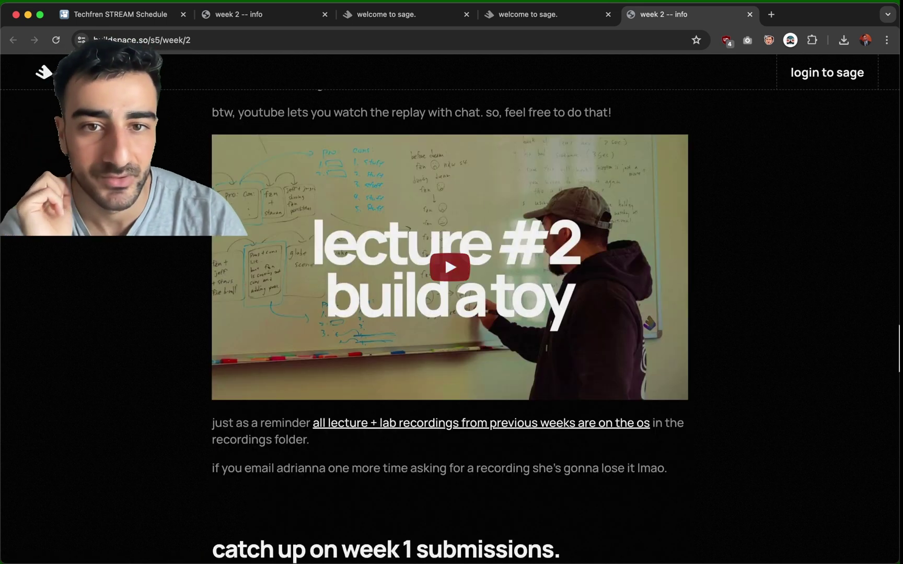
pyautogui.scroll(2, 794, 213)
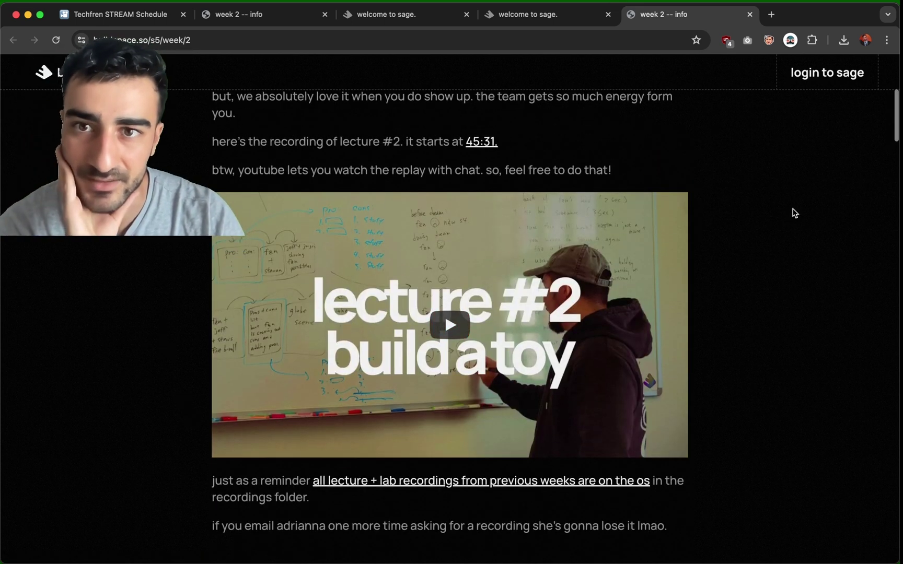
pyautogui.scroll(-12, 782, 228)
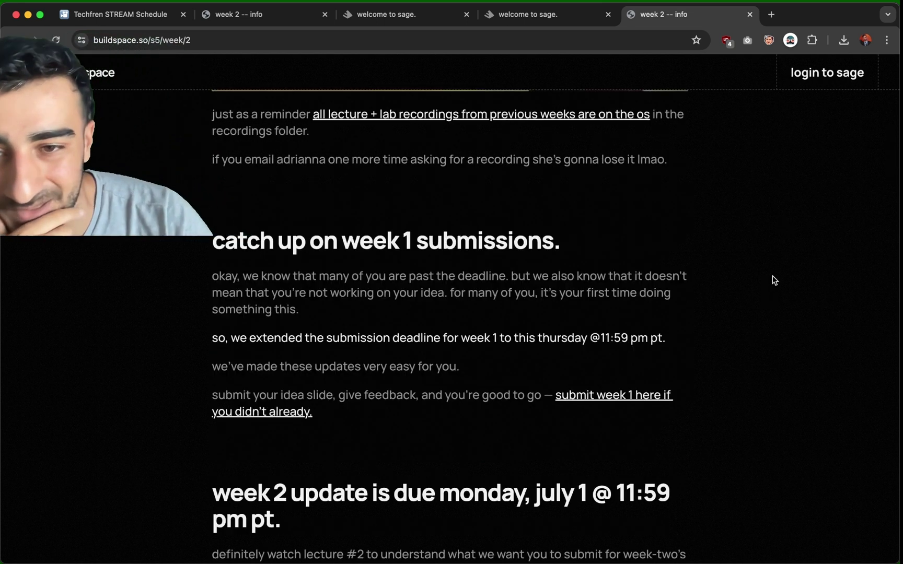
pyautogui.scroll(-12, 772, 280)
pyautogui.moveTo(226, 261); pyautogui.dragTo(691, 280)
pyautogui.click(703, 281)
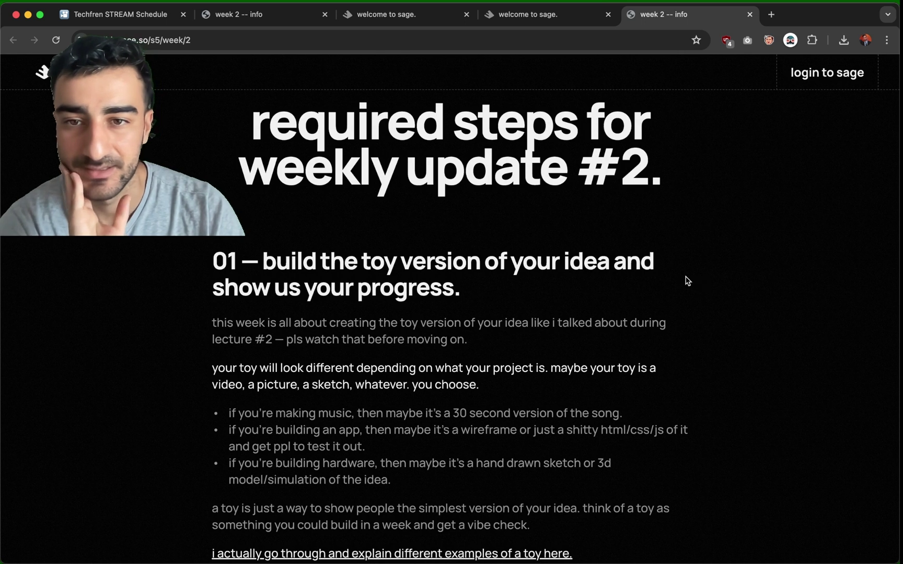
# Read section 03's bullets, including the wireframe example, down to the extra credit section.
pyautogui.scroll(-3, 688, 282)
pyautogui.moveTo(292, 337); pyautogui.dragTo(601, 337)
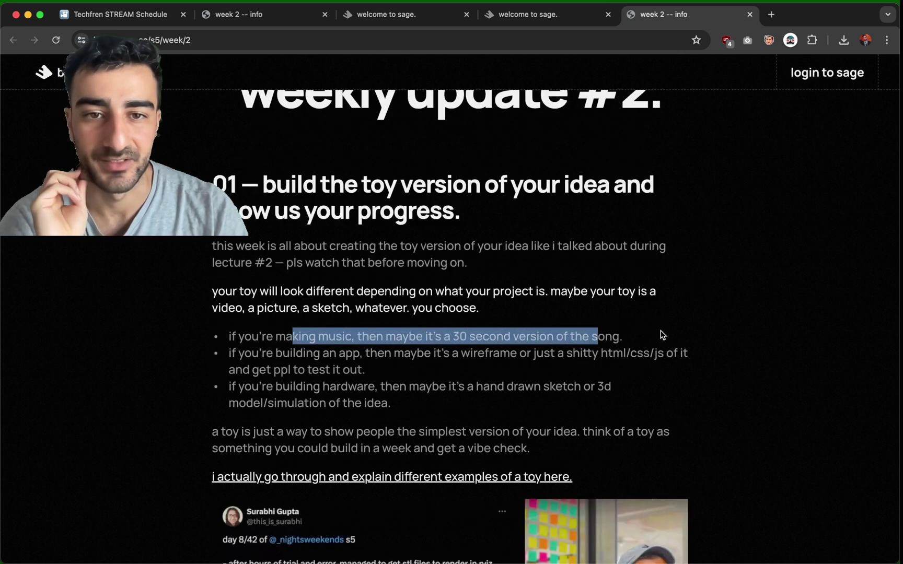
pyautogui.click(660, 330)
pyautogui.moveTo(358, 346); pyautogui.dragTo(635, 367)
pyautogui.click(635, 368)
pyautogui.scroll(-15, 701, 367)
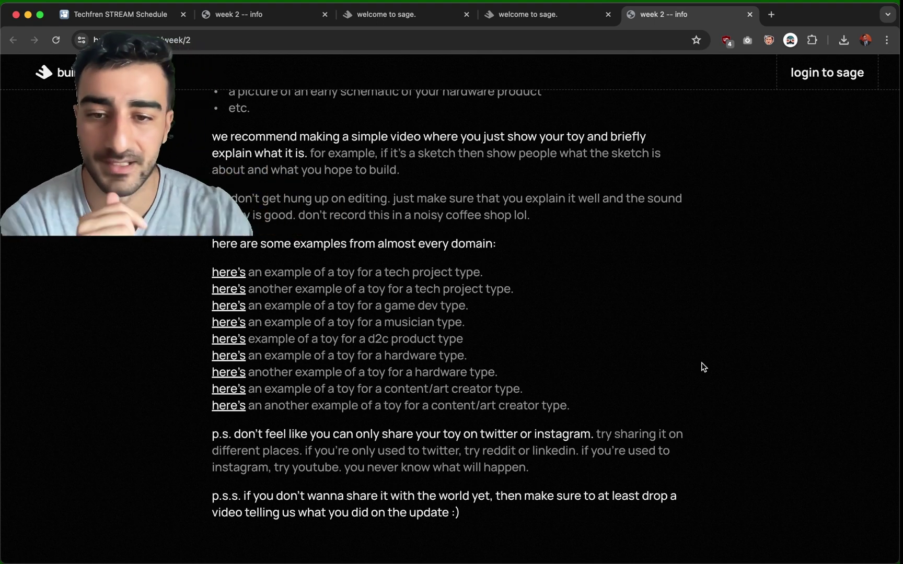
pyautogui.scroll(-4, 703, 366)
pyautogui.scroll(-15, 702, 369)
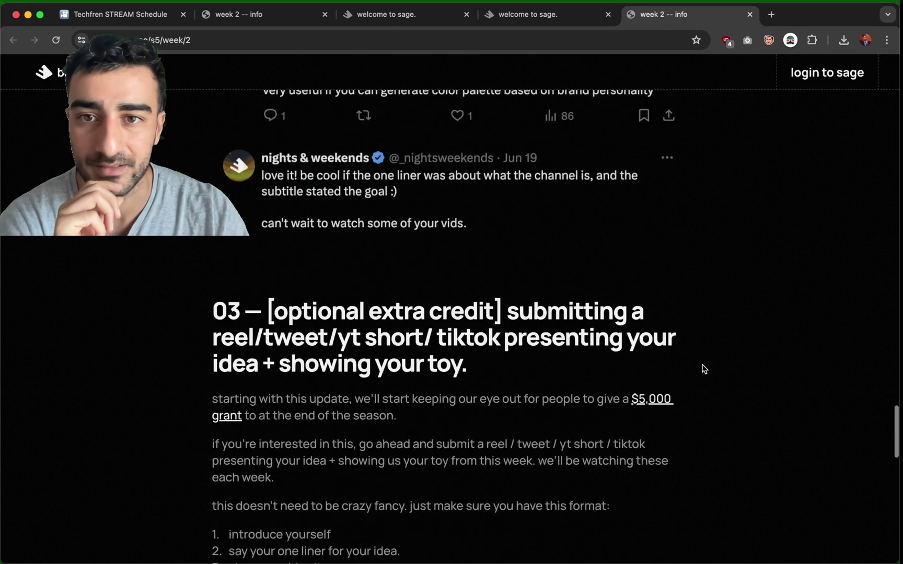
pyautogui.scroll(3, 704, 368)
pyautogui.press('super+t')
# Go to eraser.io, log in, create a new file and start an AI diagram on it.
pyautogui.write('eraser.io')
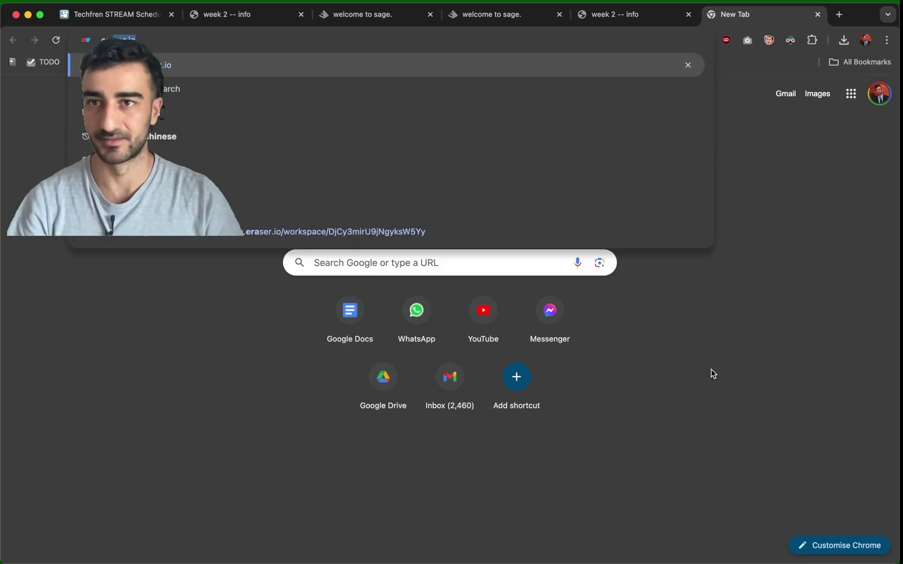
pyautogui.press('Return')
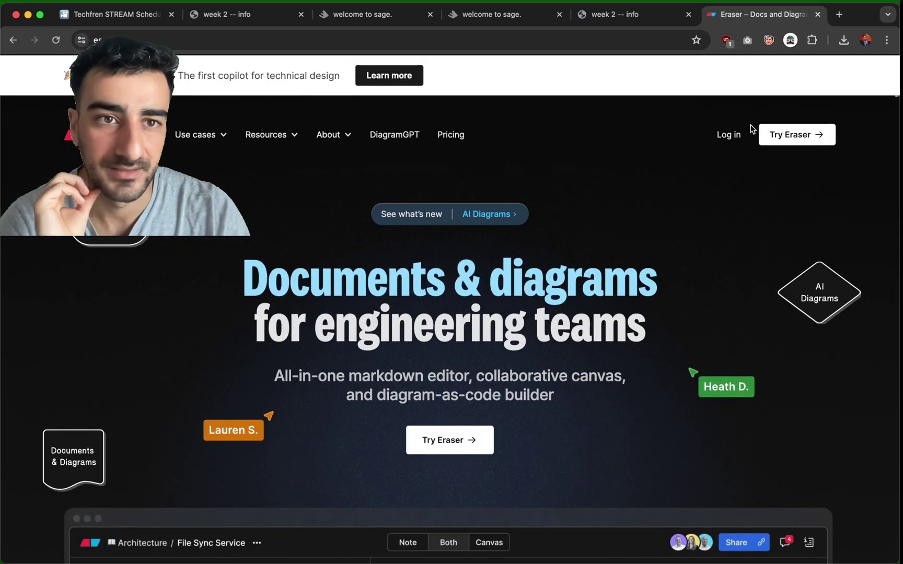
pyautogui.click(736, 134)
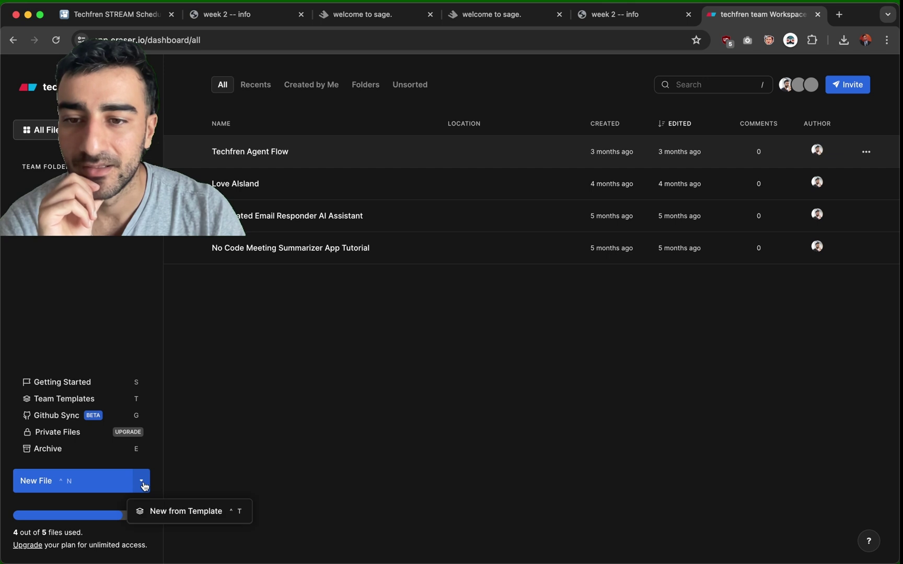
pyautogui.click(97, 486)
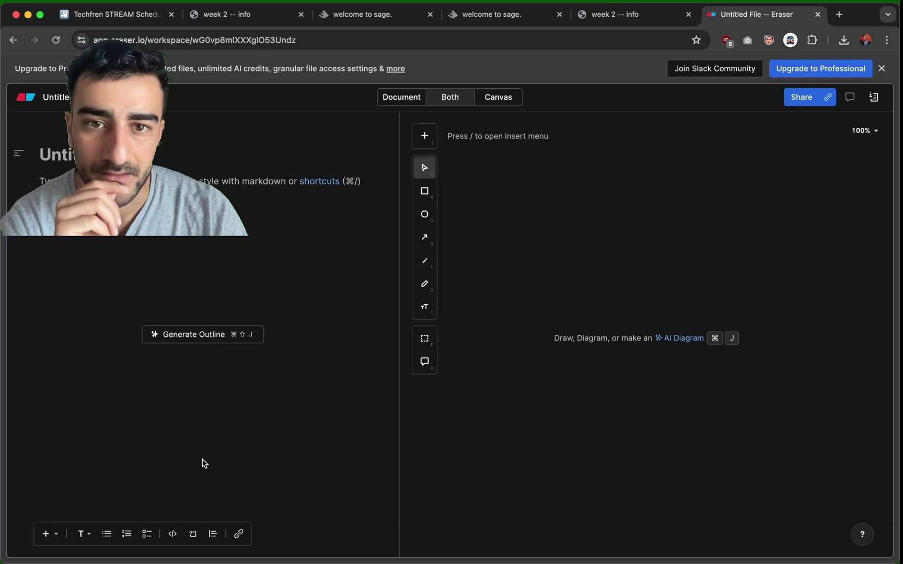
pyautogui.click(699, 341)
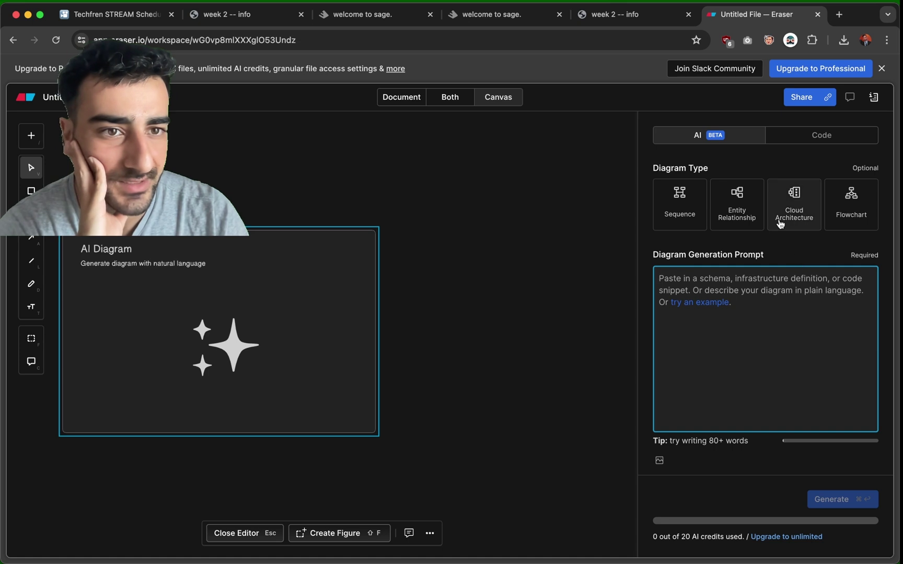
# Pick the flowchart type and start the prompt with step 1 about transcribing to a .json file.
pyautogui.click(861, 211)
pyautogui.click(821, 292)
pyautogui.write('a ')
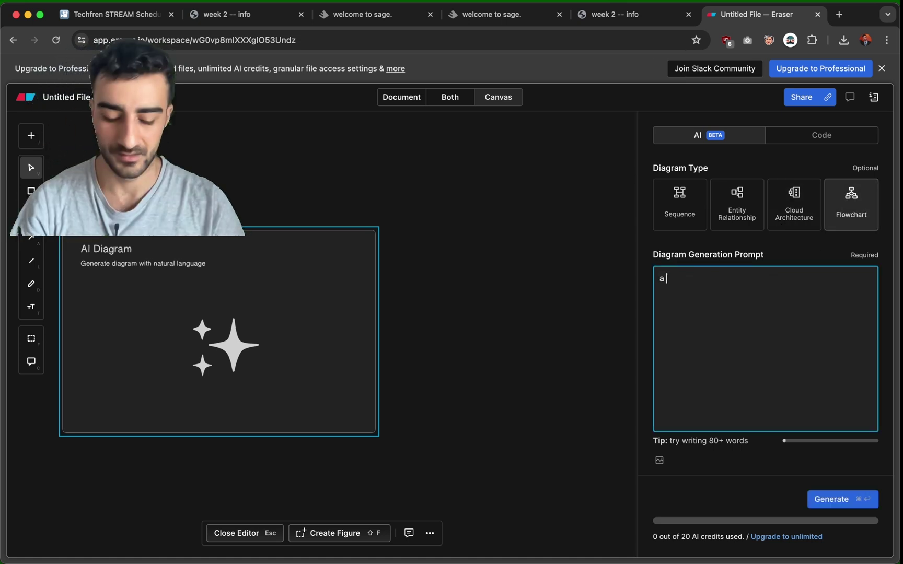
pyautogui.write('workflow for')
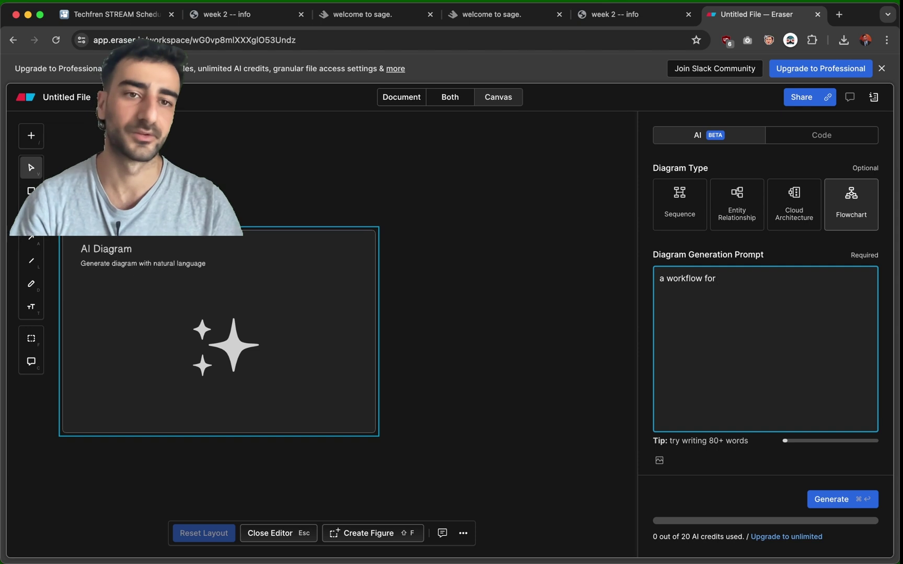
pyautogui.press('super+plus')
pyautogui.write('editing videos ')
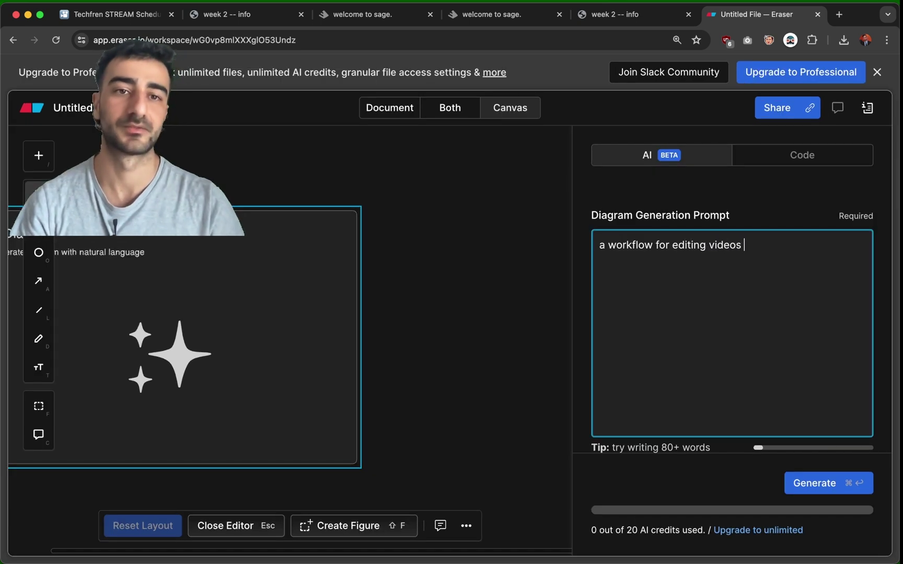
pyautogui.write('with the help of')
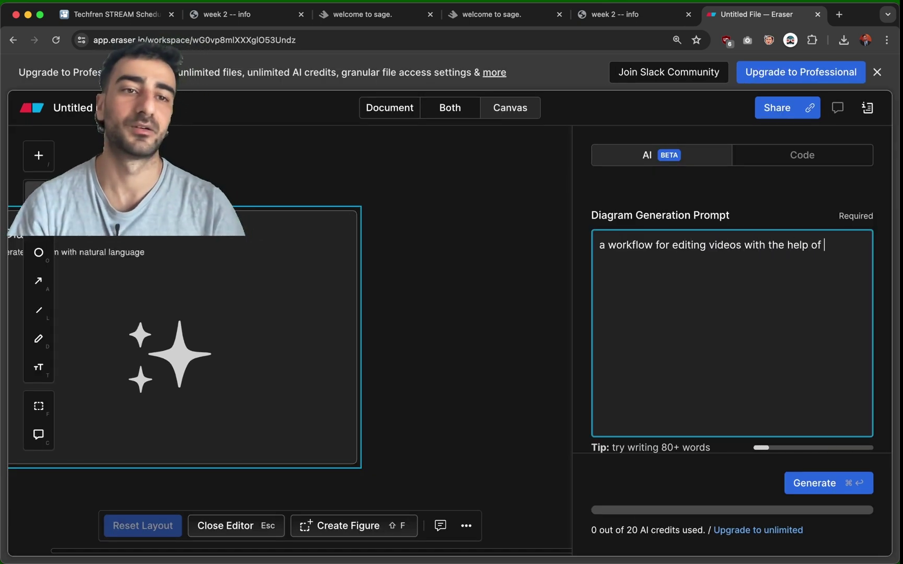
pyautogui.write(' LLMs and')
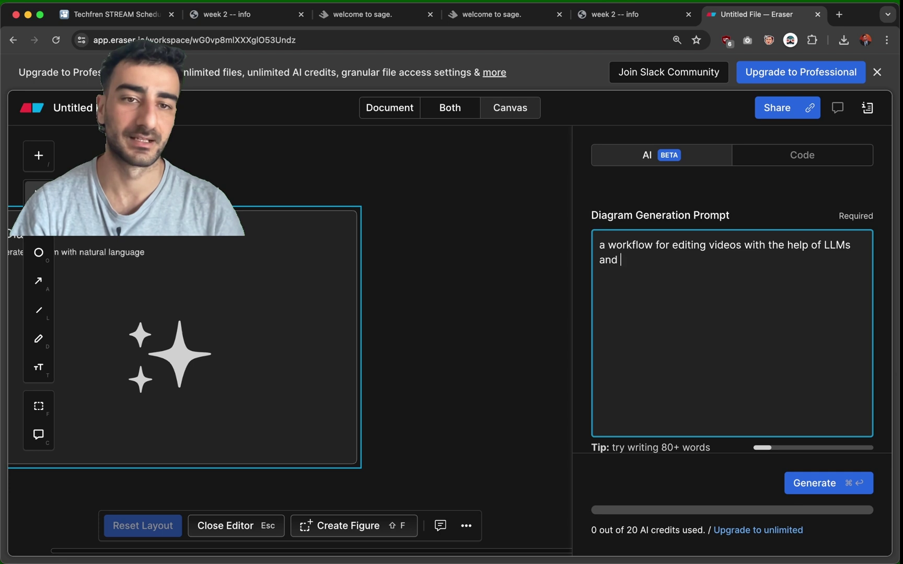
pyautogui.press('BackSpace')
pyautogui.press('BackSpace')
pyautogui.press('BackSpace')
pyautogui.press('BackSpace')
pyautogui.press('BackSpace')
pyautogui.write('.')
pyautogui.press('Return')
pyautogui.press('Return')
pyautogui.write('1,')
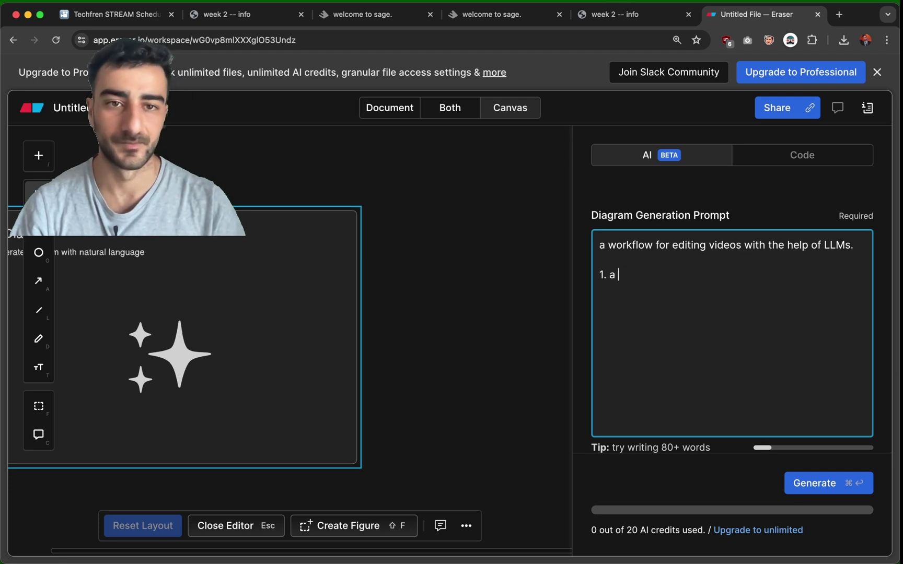
pyautogui.write(' a video getra')
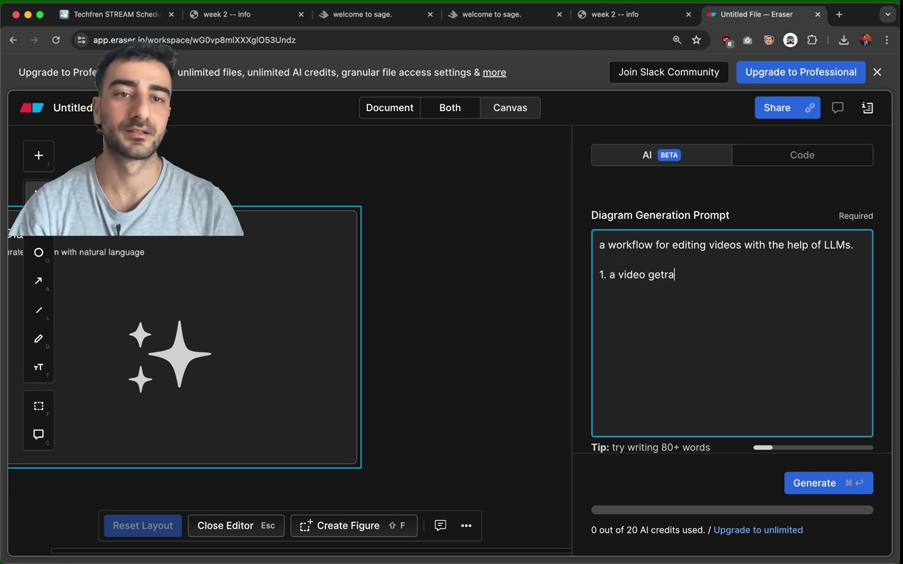
pyautogui.press('BackSpace')
pyautogui.press('BackSpace')
pyautogui.write('s transcribed to a .json file including transcript chunks along with their start and end timestamps')
# Add the remaining steps: topic extraction, chunk categorisation, final editing, and clip extraction.
pyautogui.press('Return')
pyautogui.write('2. an ll')
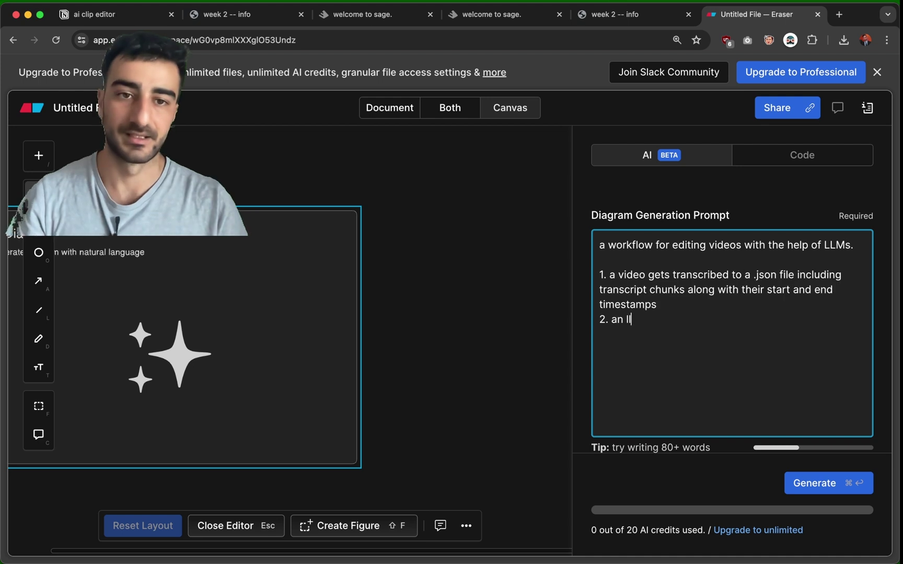
pyautogui.write('m parses the tran')
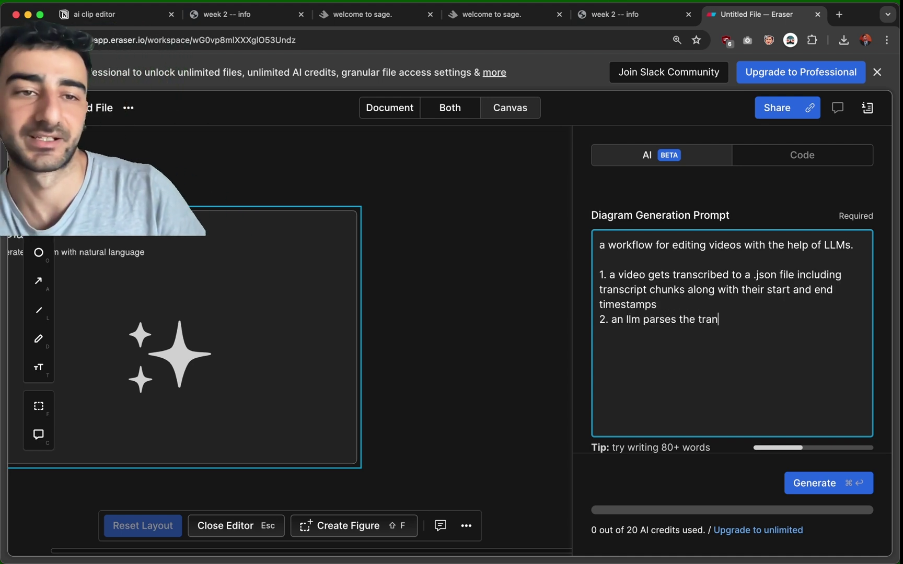
pyautogui.write('script and extracts')
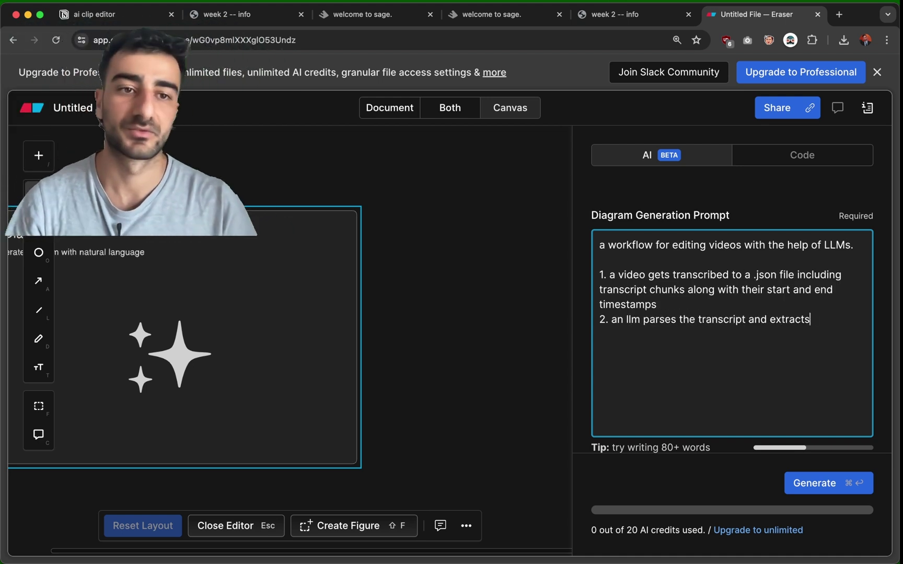
pyautogui.write(' all topics and ca')
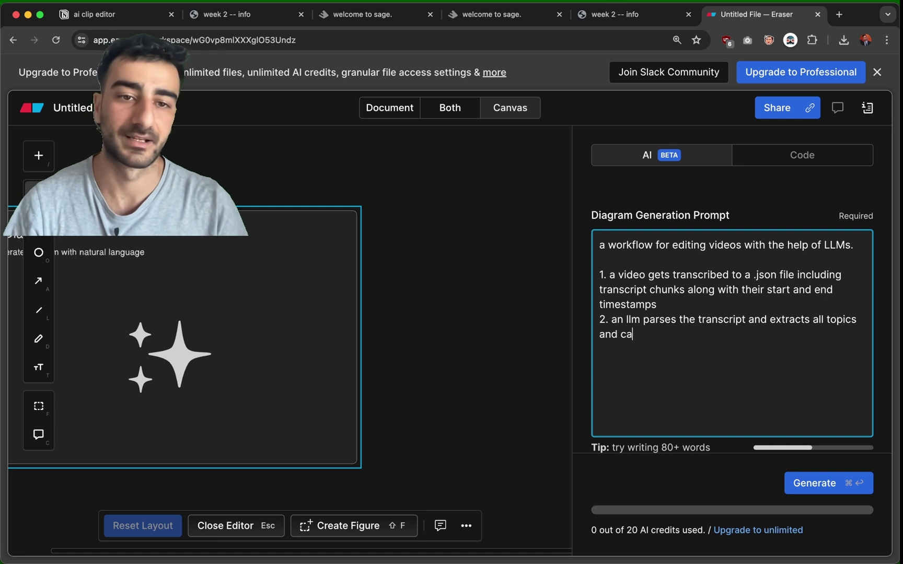
pyautogui.write('tegories')
pyautogui.press('BackSpace')
pyautogui.write('es men')
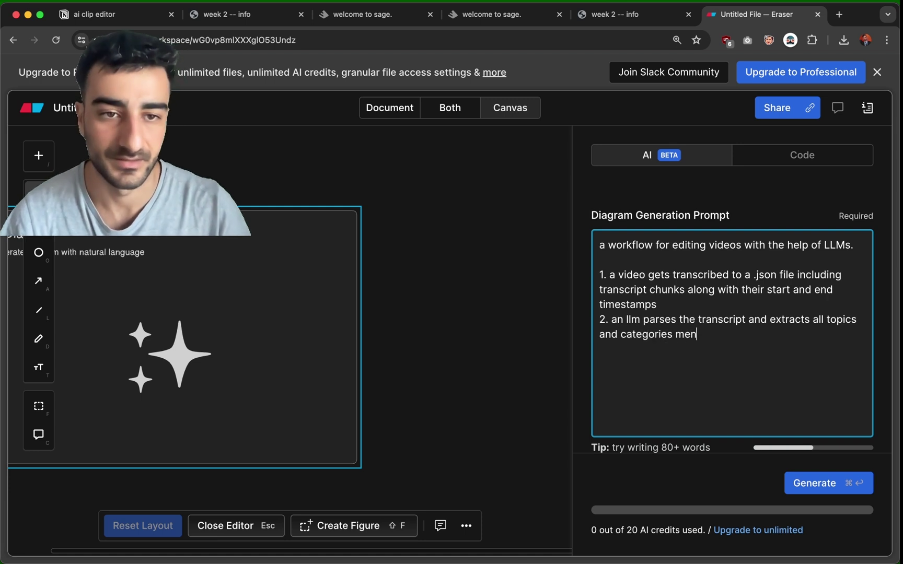
pyautogui.write('tioned in the transcript')
pyautogui.press('Return')
pyautogui.write('3. user can add/edit the topics')
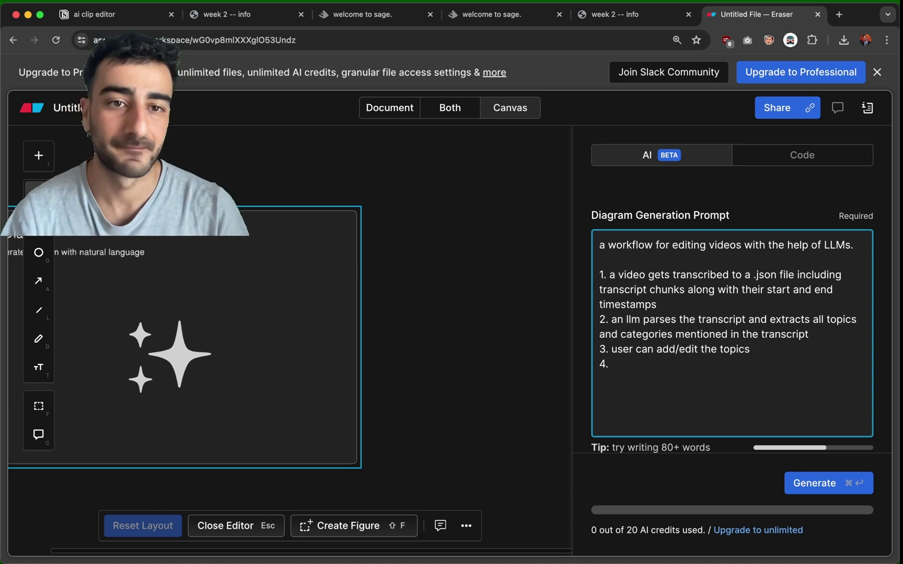
pyautogui.write('the llm pa')
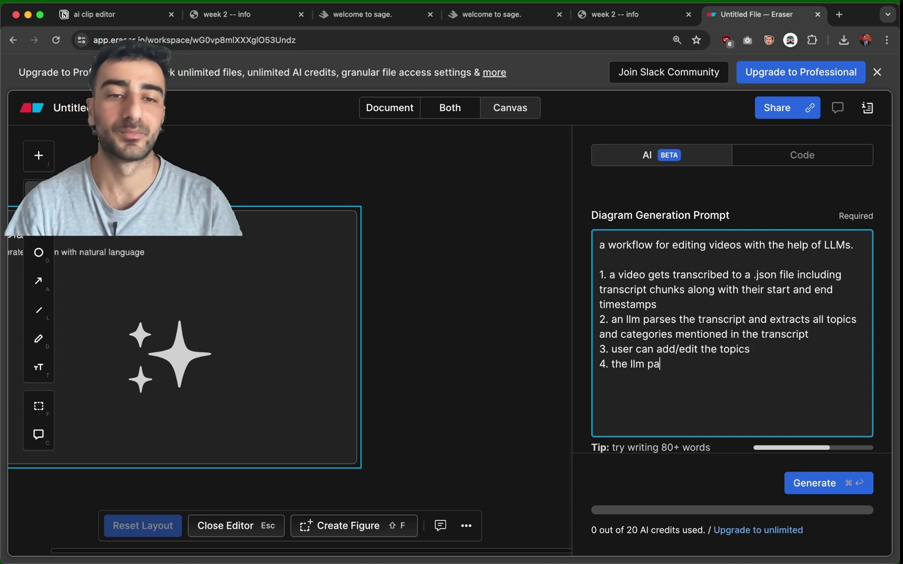
pyautogui.write('rses the transcr')
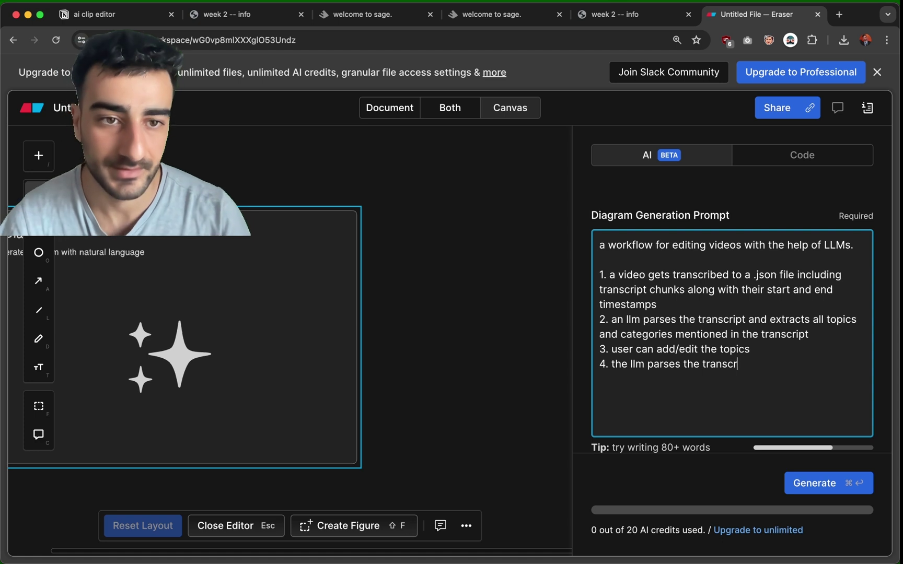
pyautogui.write('ipt chunk by ch')
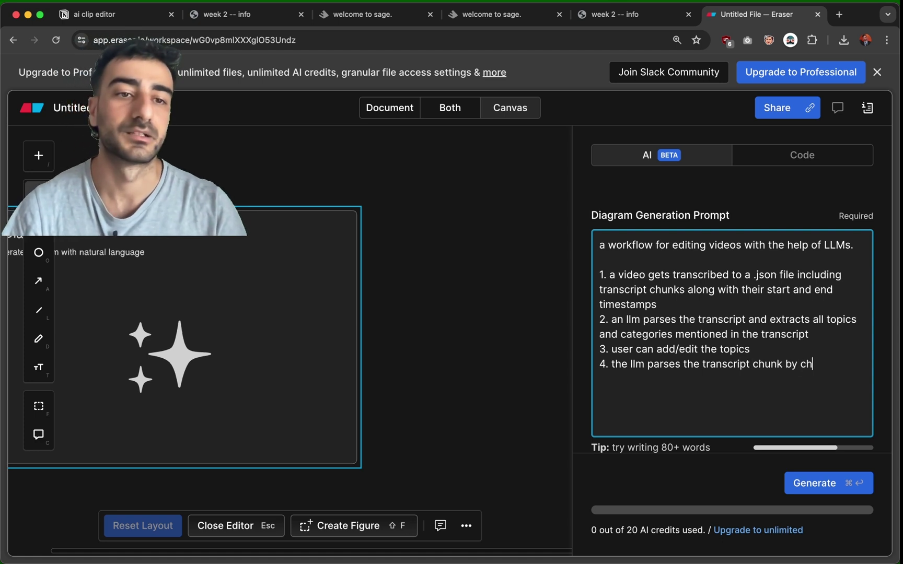
pyautogui.write('unk determining ')
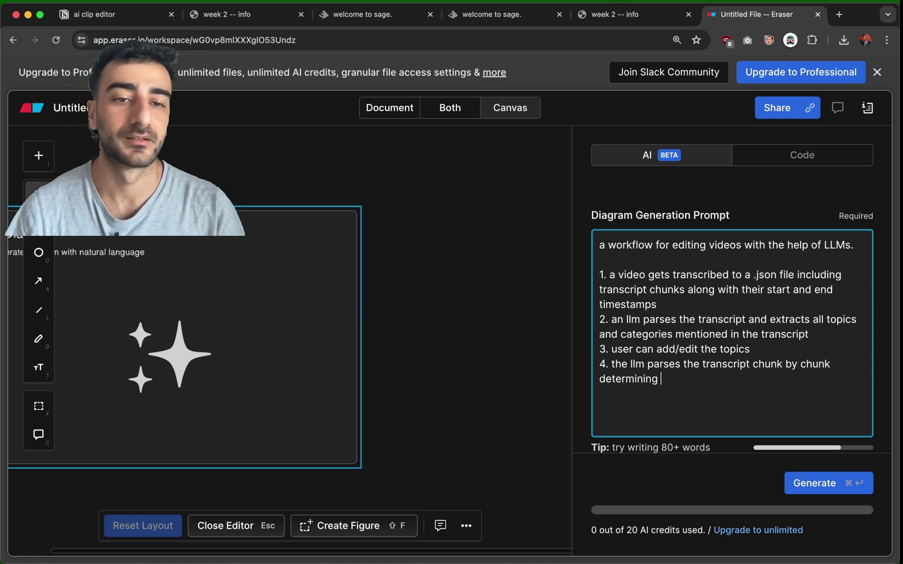
pyautogui.write('which chunk belong')
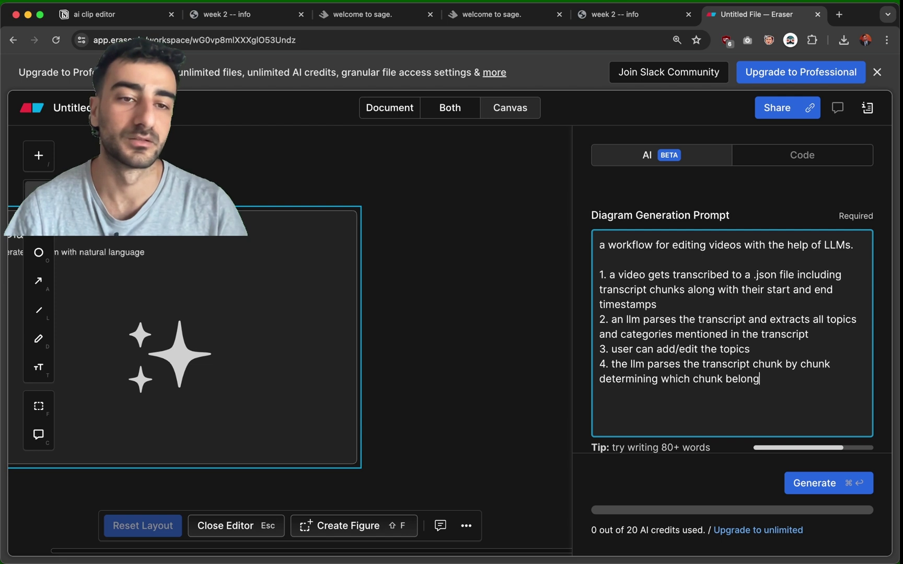
pyautogui.write('s to which topic/')
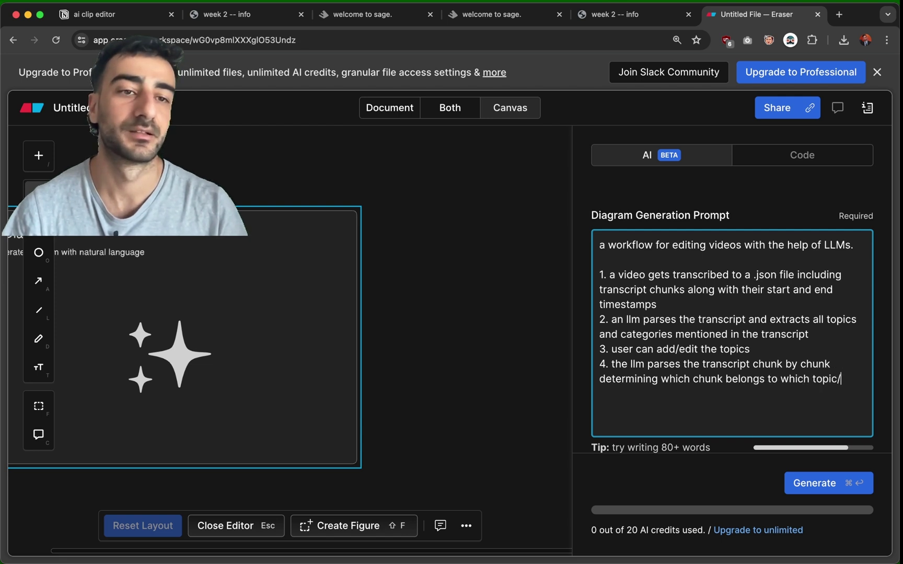
pyautogui.write('category')
pyautogui.press('Return')
pyautogui.write('5. we are left with ')
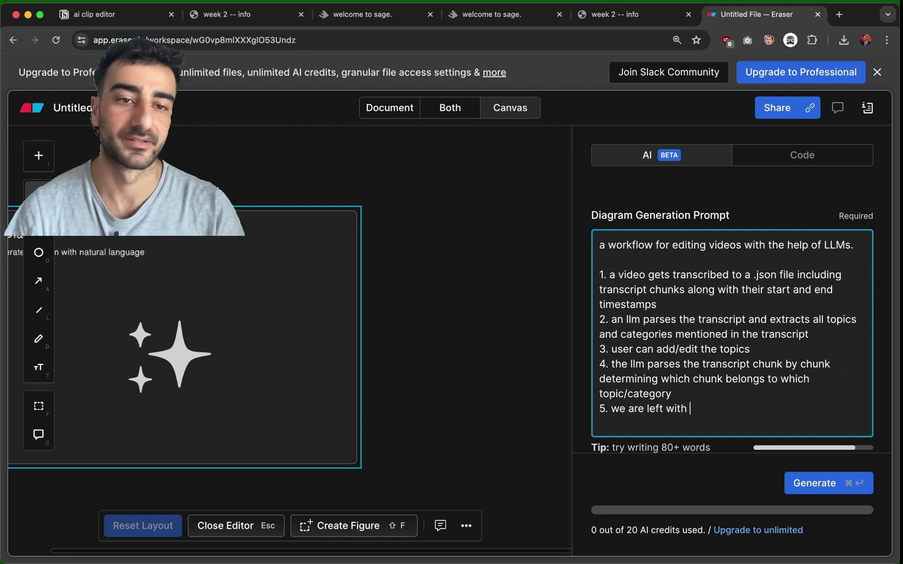
pyautogui.write('categories trans')
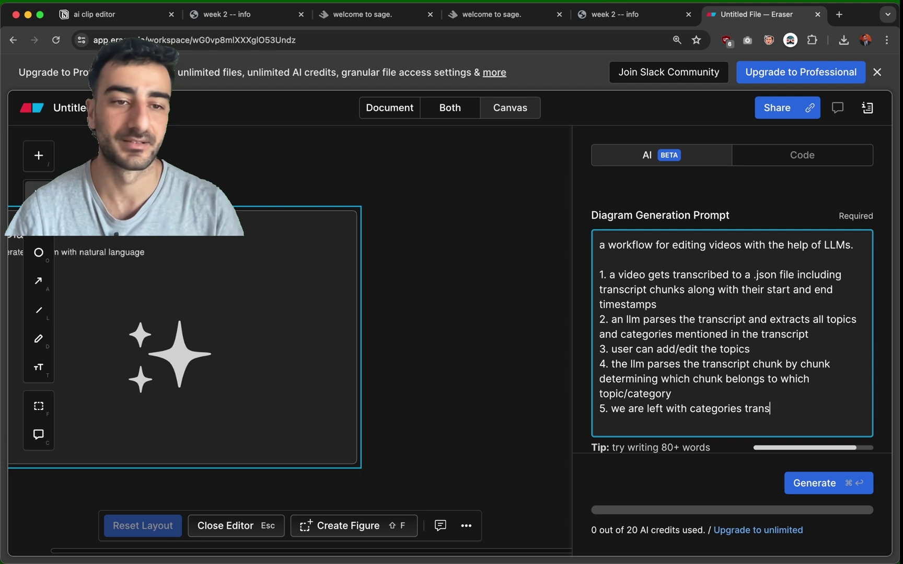
pyautogui.write('cript')
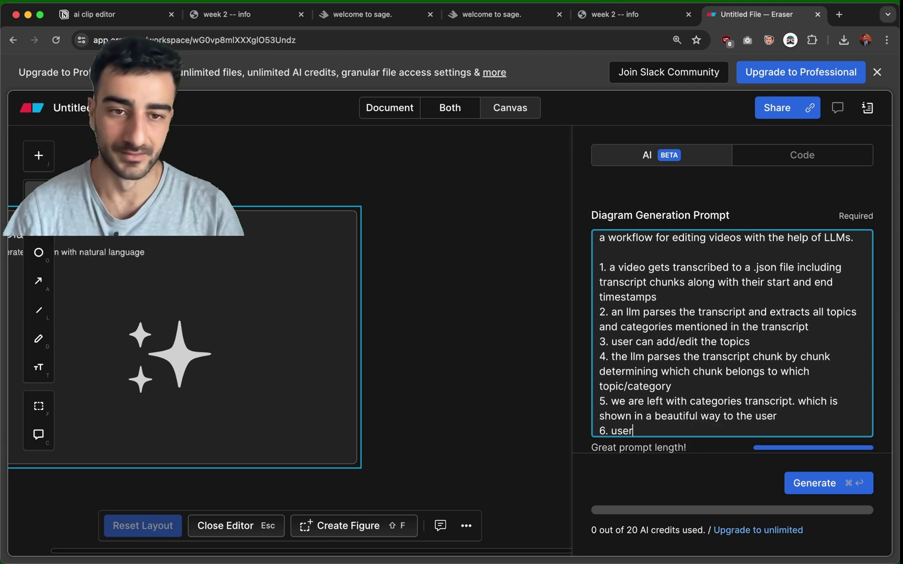
pyautogui.write('does final edit')
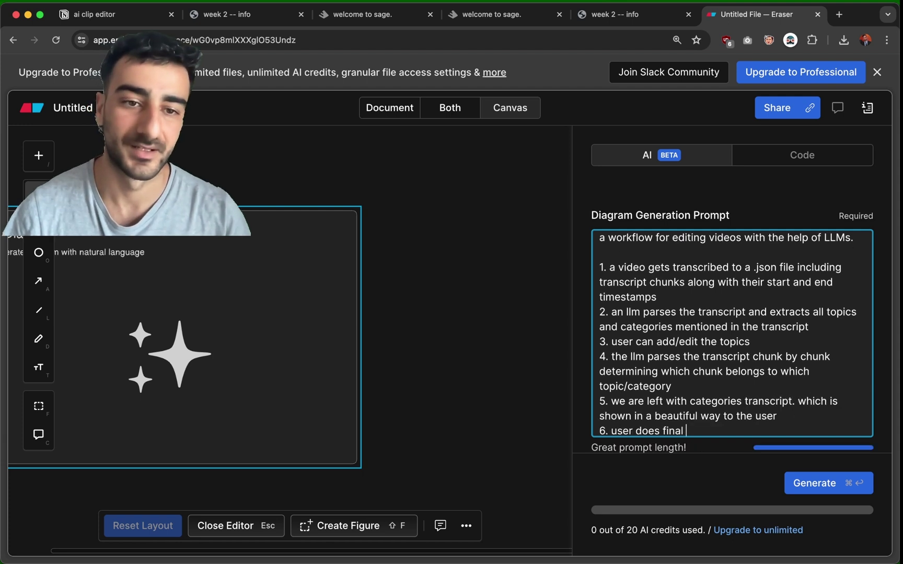
pyautogui.write('ing. moving ch')
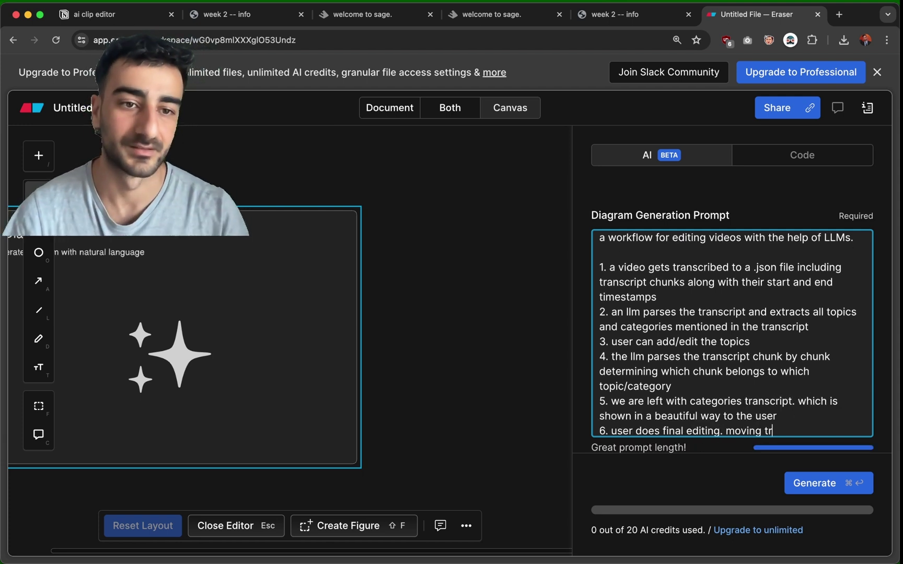
pyautogui.write('uto')
pyautogui.write('matically extra')
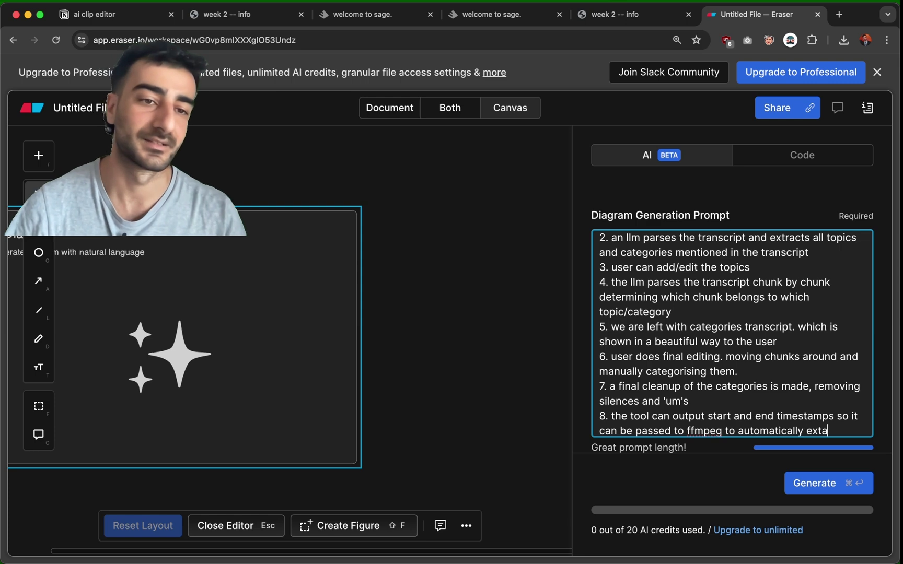
pyautogui.write('ct clips from the ')
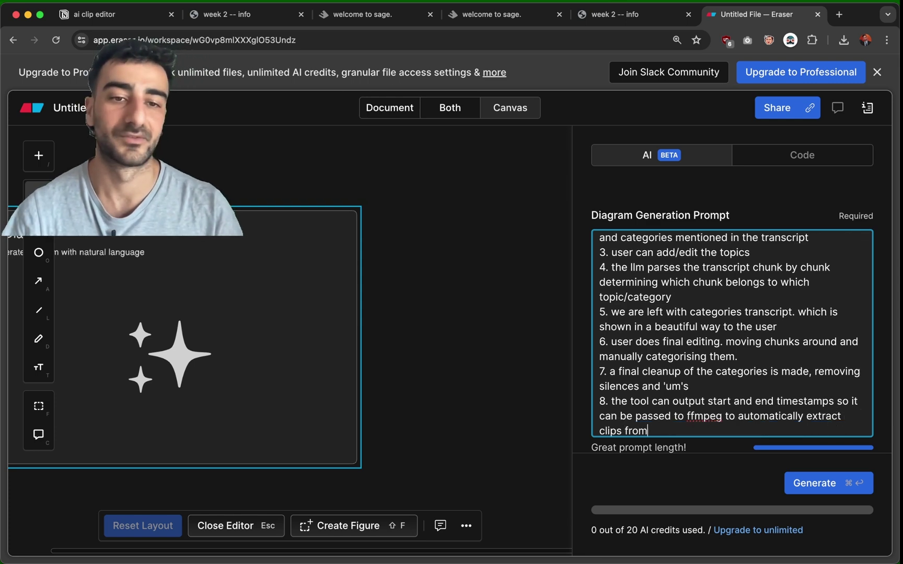
pyautogui.write('chucnks start/end point')
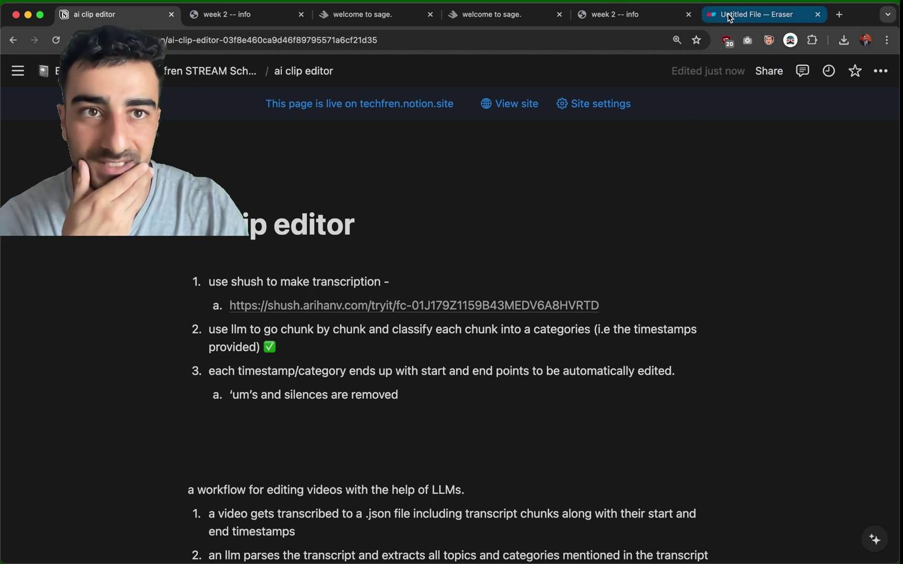
# Pan and zoom over the 'Video Editing Workflow with LLMs' flowchart from Start to End.
pyautogui.click(755, 15)
pyautogui.moveTo(424, 262); pyautogui.dragTo(495, 222)
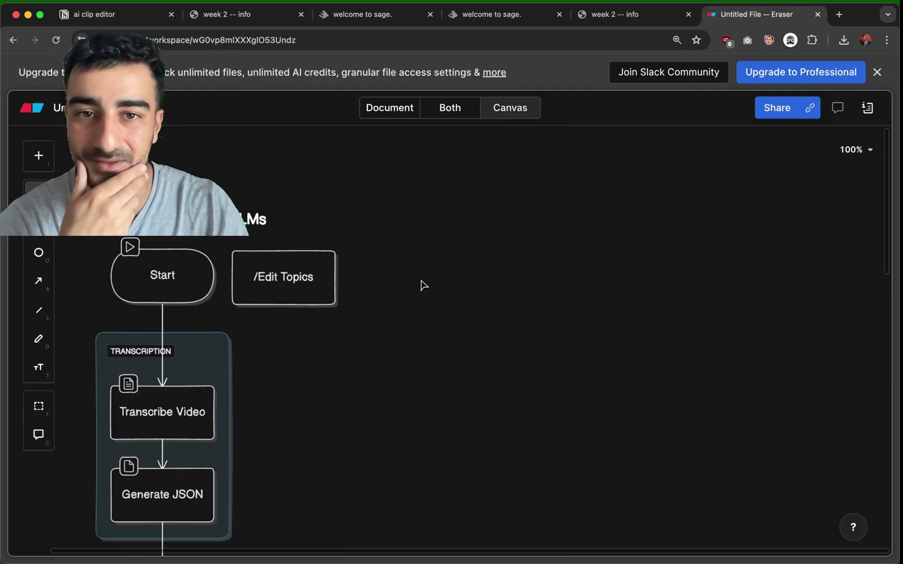
pyautogui.moveTo(407, 282); pyautogui.dragTo(463, 275)
pyautogui.moveTo(413, 305); pyautogui.dragTo(620, 230)
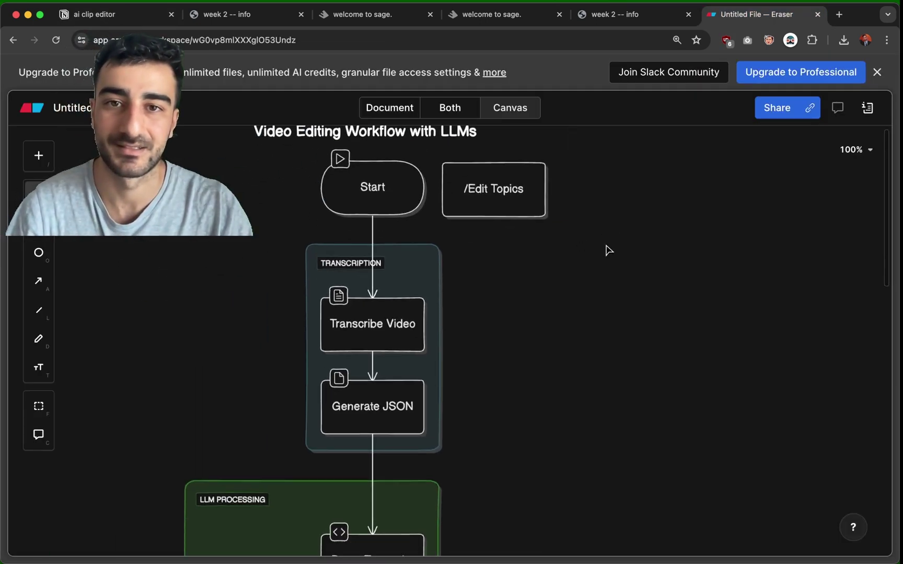
pyautogui.scroll(-5, 606, 249)
pyautogui.moveTo(602, 270); pyautogui.dragTo(616, 139)
pyautogui.scroll(5, 615, 204)
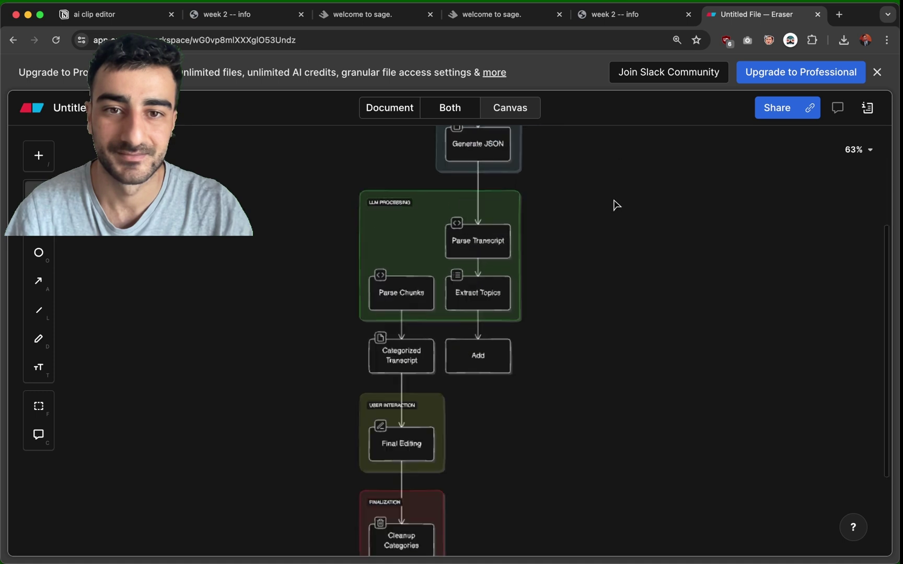
pyautogui.moveTo(578, 175); pyautogui.dragTo(681, 369)
pyautogui.scroll(5, 674, 387)
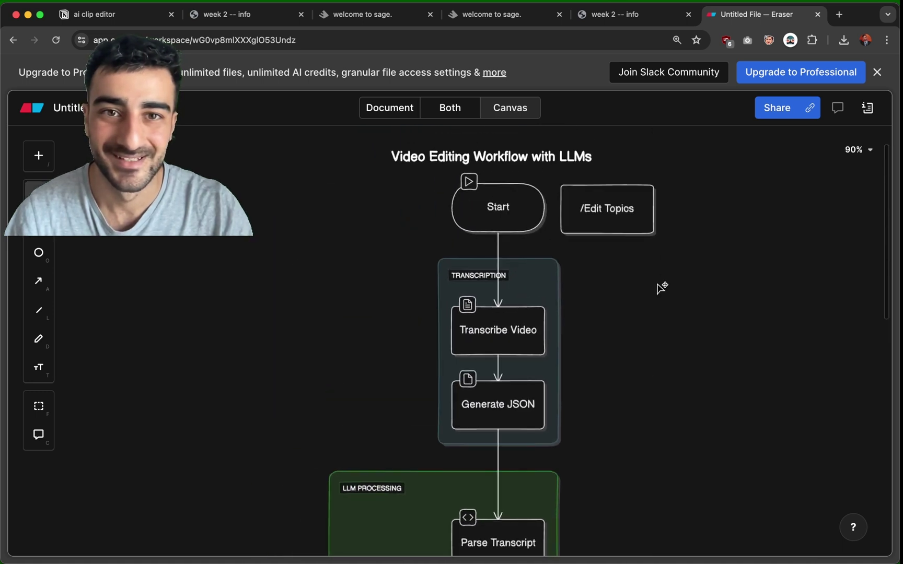
pyautogui.scroll(2, 659, 288)
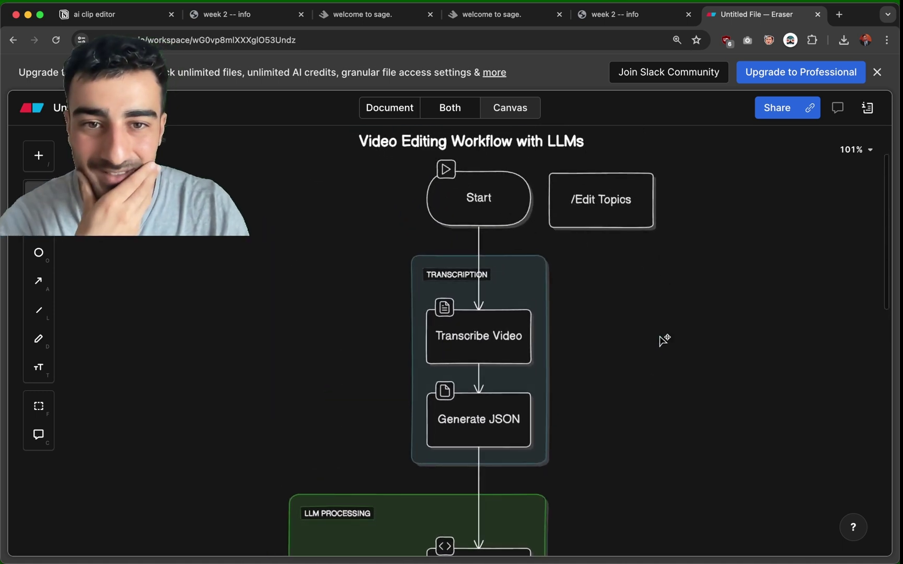
pyautogui.scroll(-5, 627, 401)
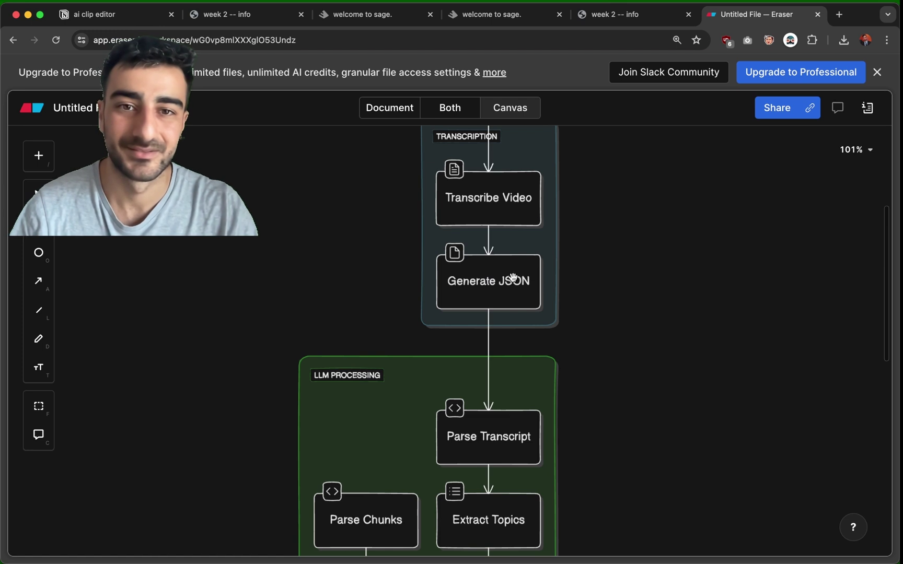
pyautogui.scroll(-5, 683, 361)
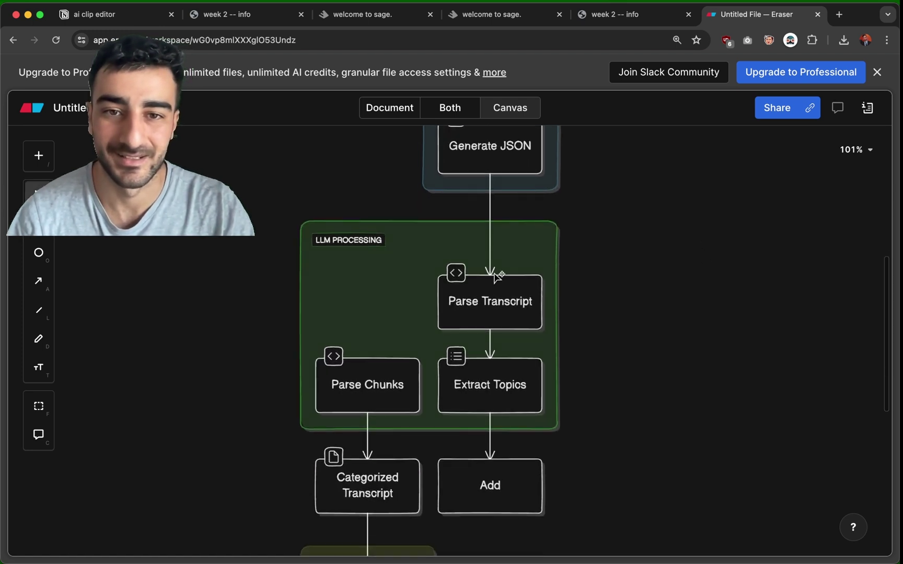
pyautogui.scroll(-3, 633, 349)
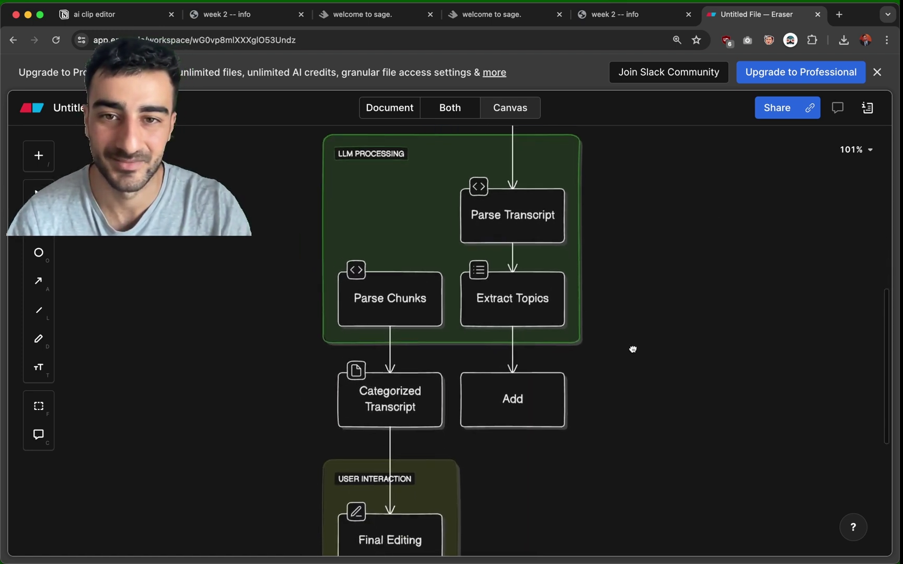
pyautogui.scroll(-10, 630, 348)
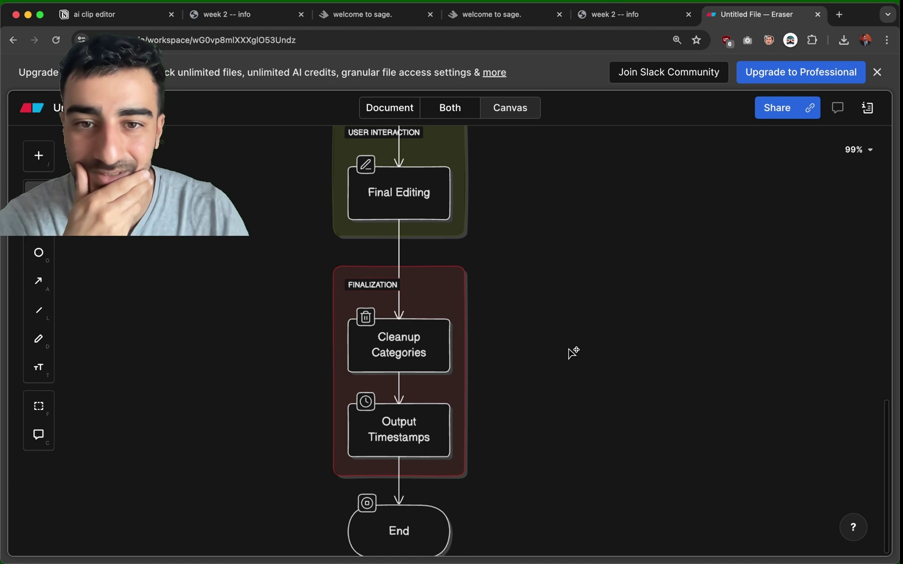
pyautogui.press('super+1')
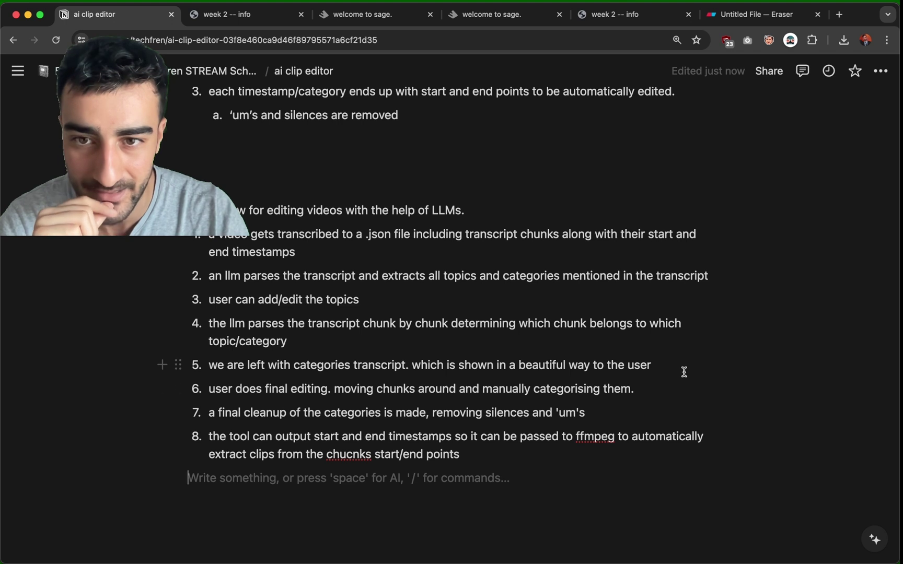
# Give notes items 5 and 6 an orange highlight, then return to the Eraser flowchart.
pyautogui.moveTo(690, 367); pyautogui.dragTo(137, 364)
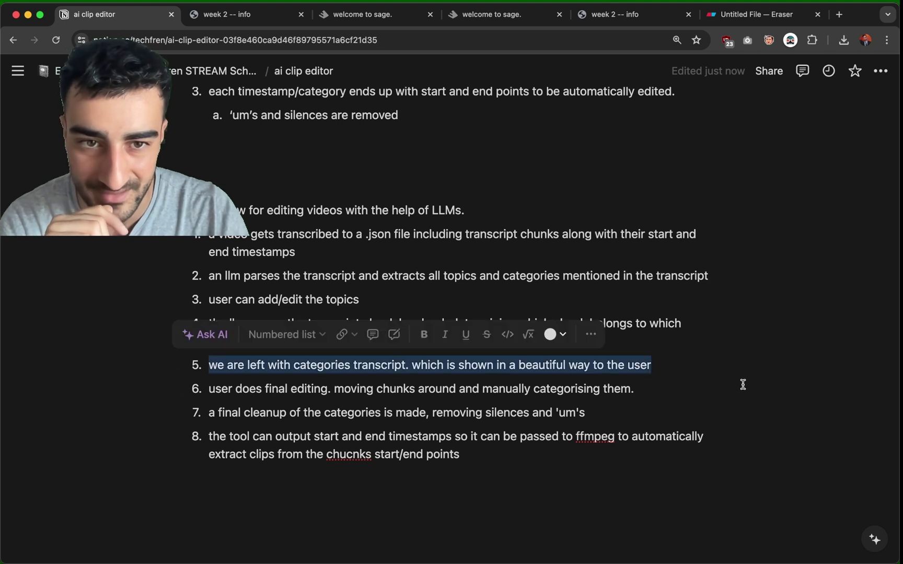
pyautogui.moveTo(739, 391); pyautogui.dragTo(208, 370)
pyautogui.click(790, 413)
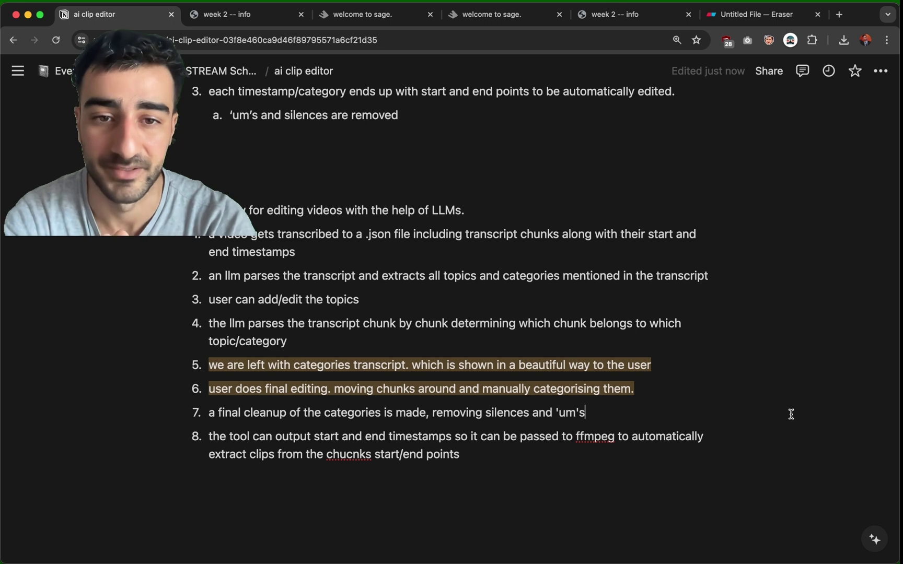
pyautogui.press('super+9')
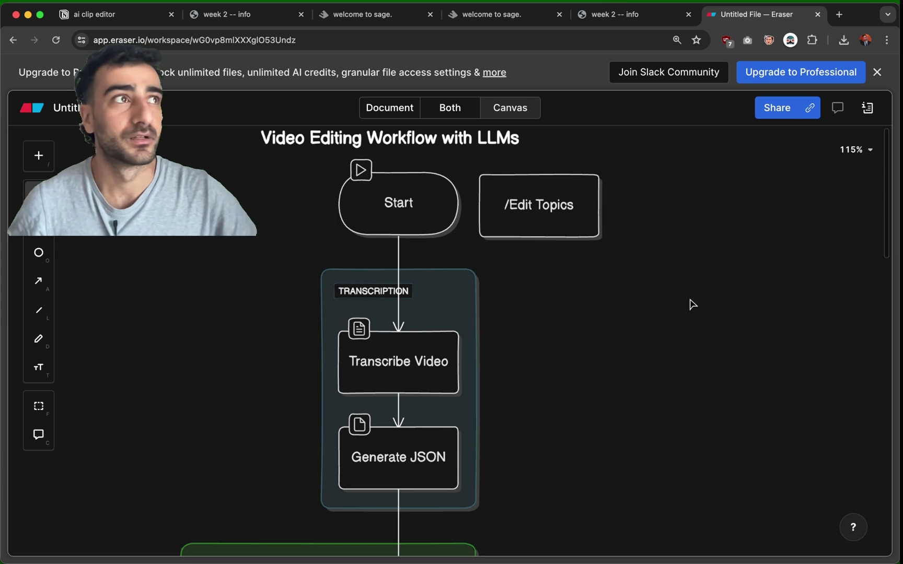
# Load openui.fly.dev in a new browser tab.
pyautogui.press('super+t')
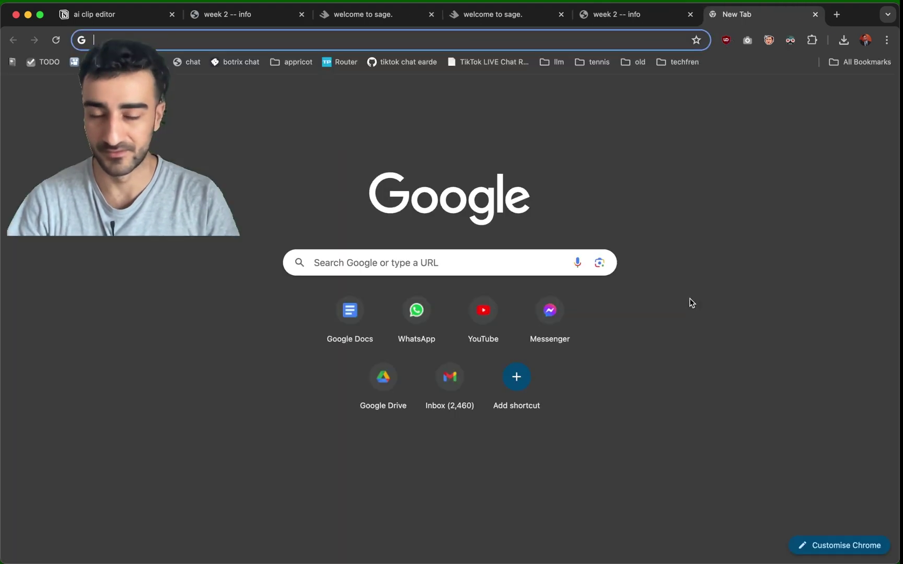
pyautogui.write('openui.fly.dev')
pyautogui.press('Return')
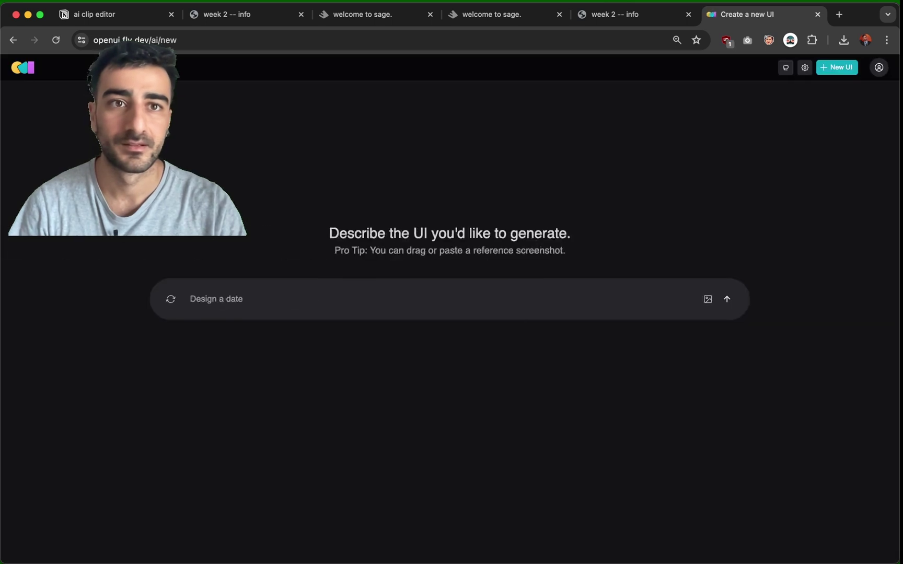
# Move the OpenUI tab beside the notes and close all tabs to its right.
pyautogui.moveTo(770, 24); pyautogui.dragTo(264, 18)
pyautogui.rightClick(264, 19)
pyautogui.click(328, 184)
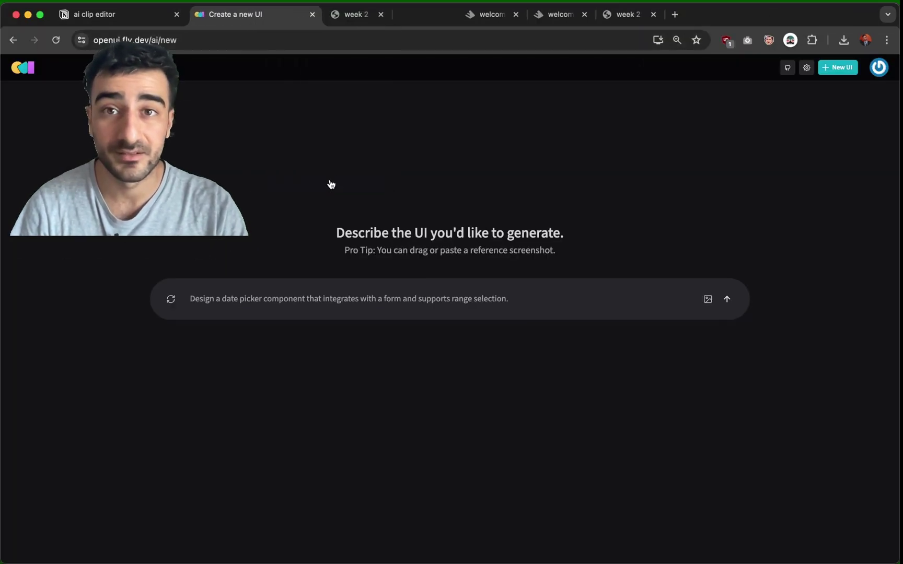
pyautogui.click(378, 305)
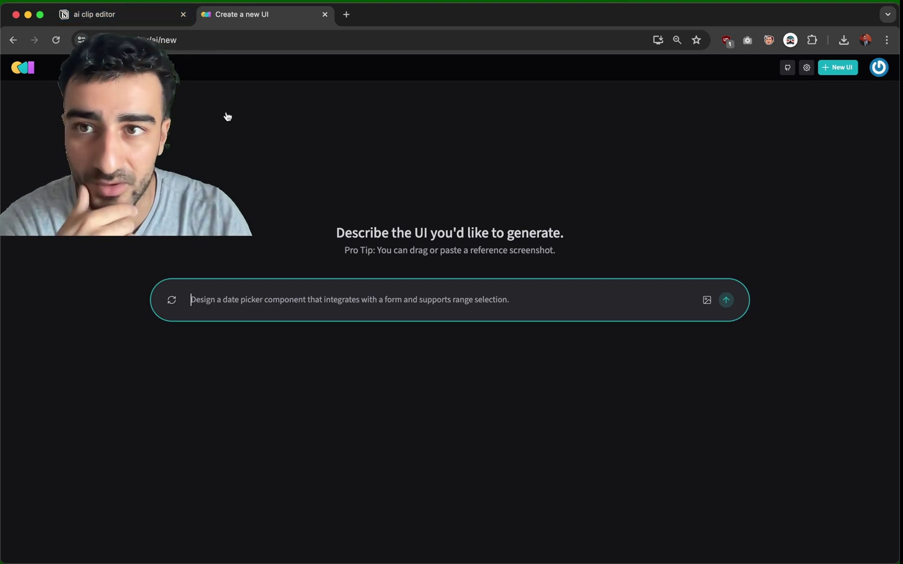
pyautogui.click(143, 14)
# Write the UI prompt: a long-video transcript categorised by highlighted, coloured topics the user can edit.
pyautogui.write('rface')
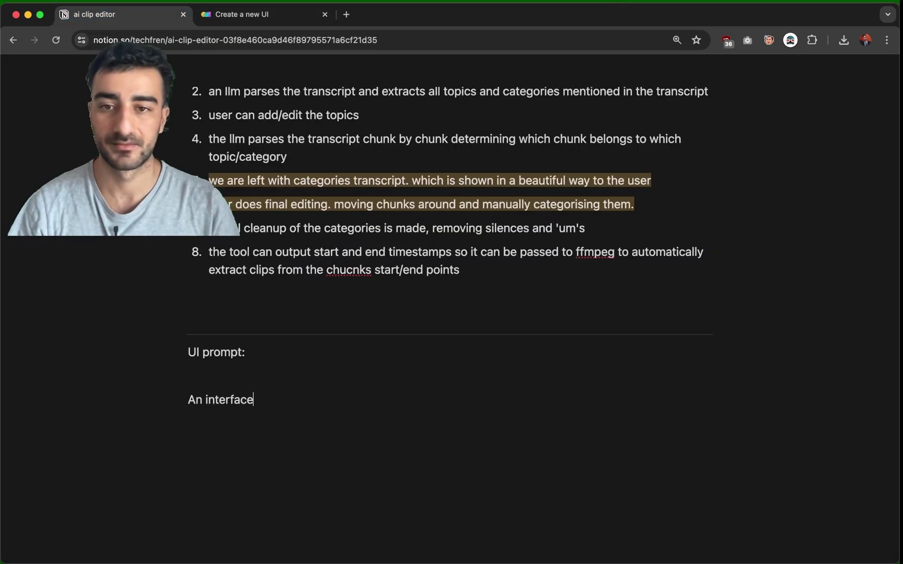
pyautogui.write(' where user sees')
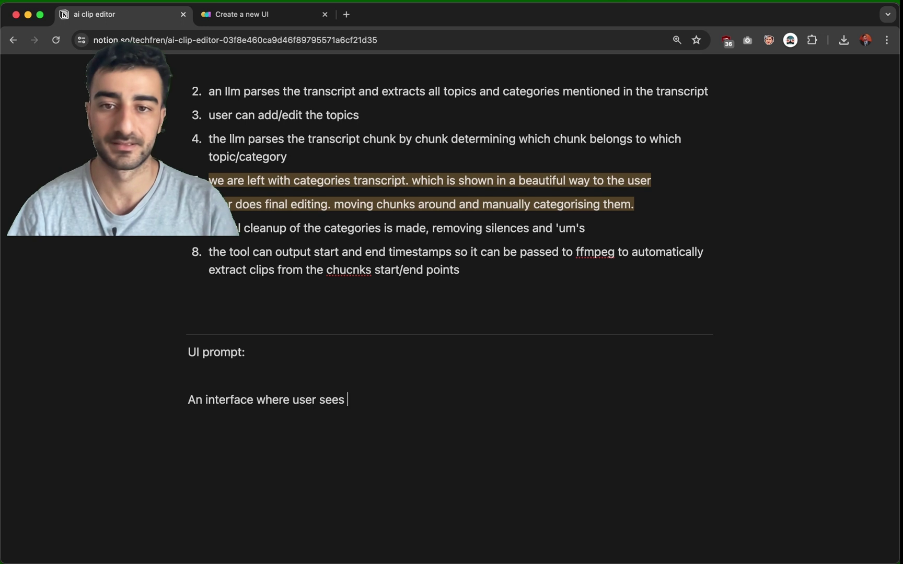
pyautogui.write(' text')
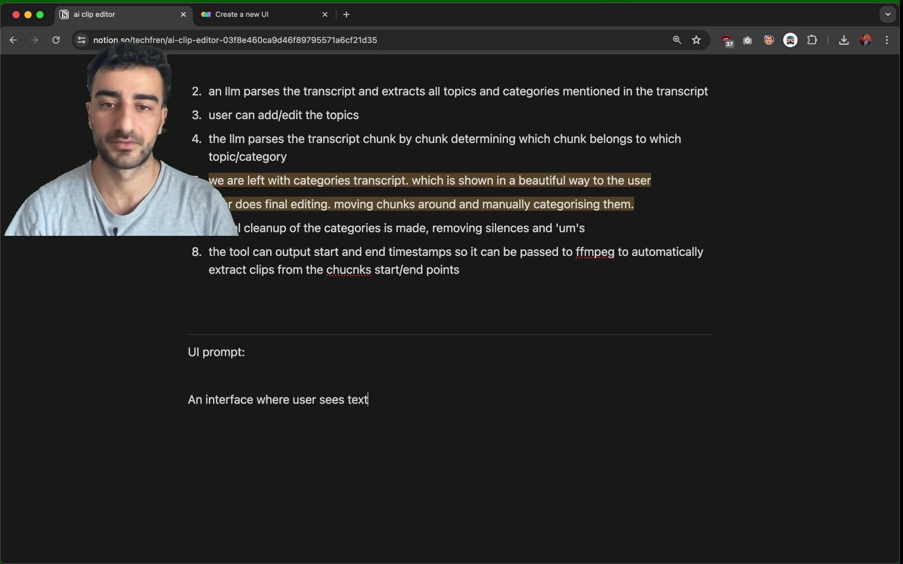
pyautogui.write('r tr transcript from a ')
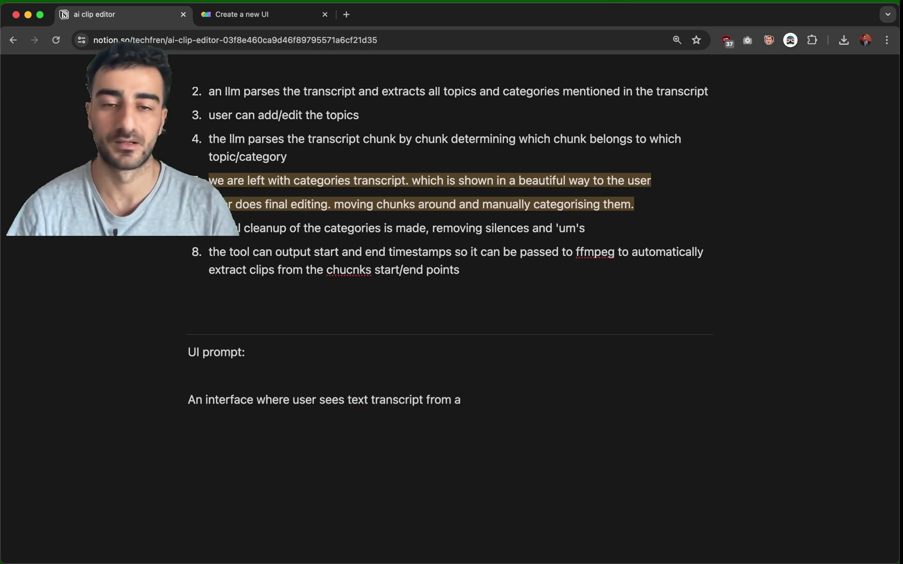
pyautogui.write('long video.')
pyautogui.press('Return')
pyautogui.write('The tr')
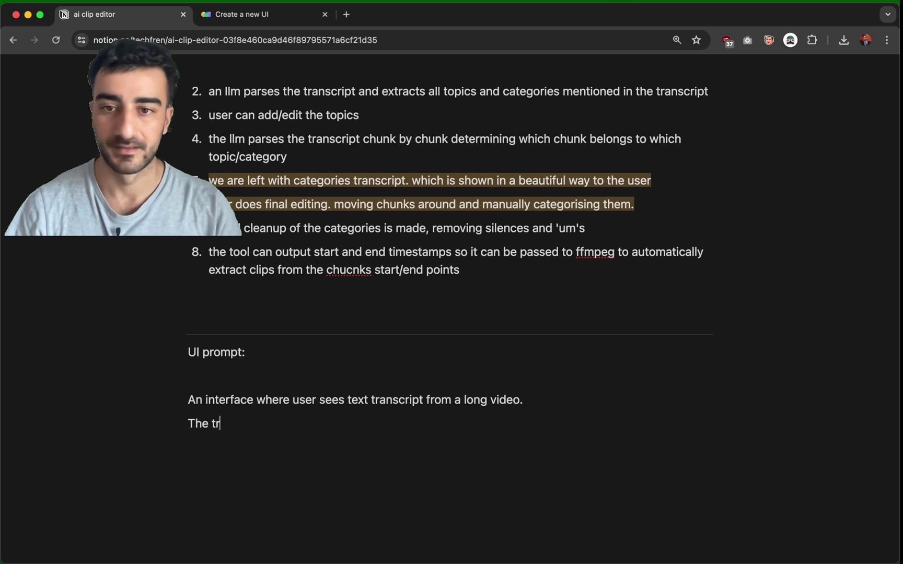
pyautogui.press('BackSpace')
pyautogui.write('ext is catego')
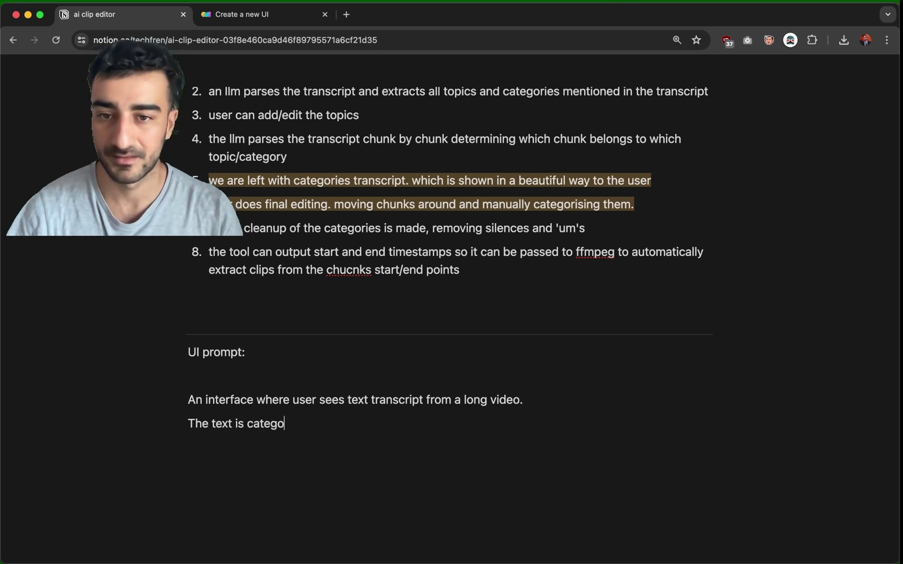
pyautogui.write('riesed in differ')
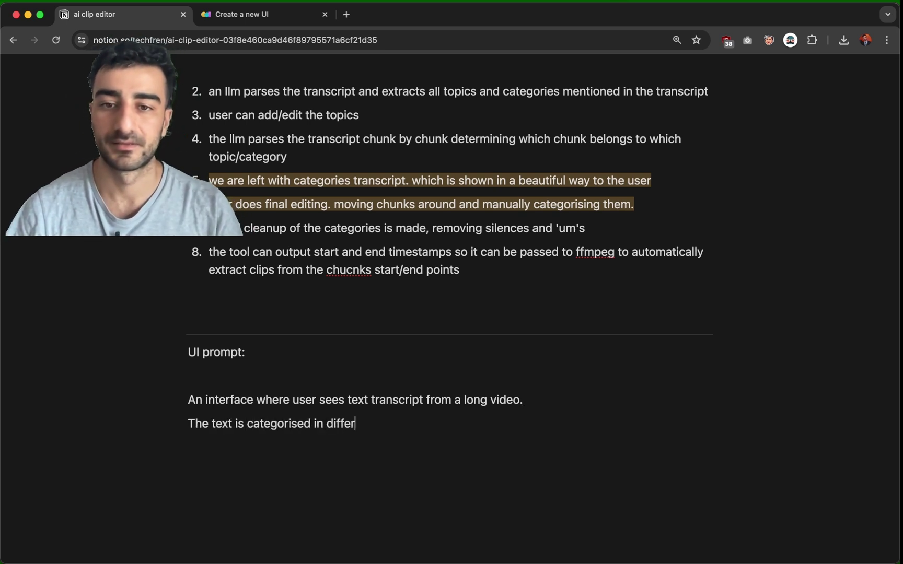
pyautogui.write('ent topics (can be ')
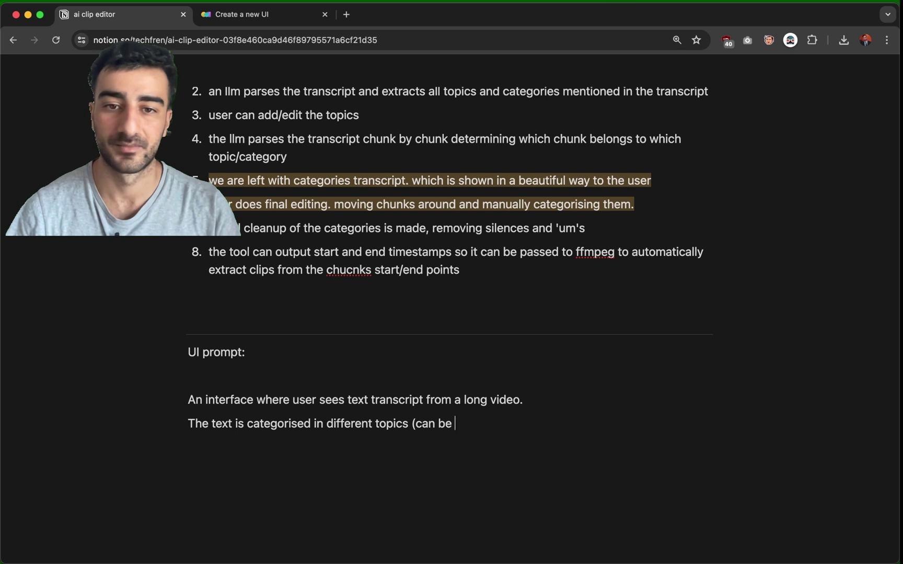
pyautogui.write('highlight')
pyautogui.write('text ')
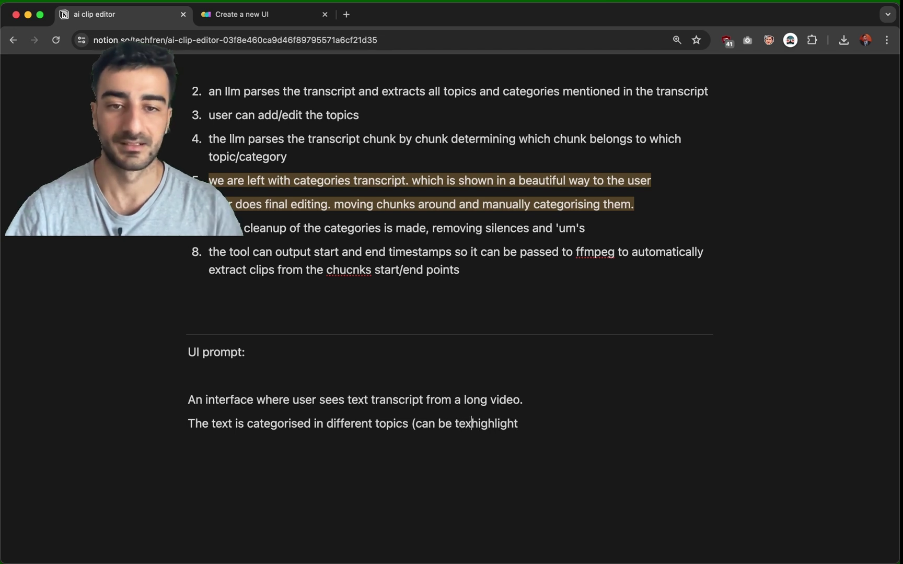
pyautogui.write('s. and co')
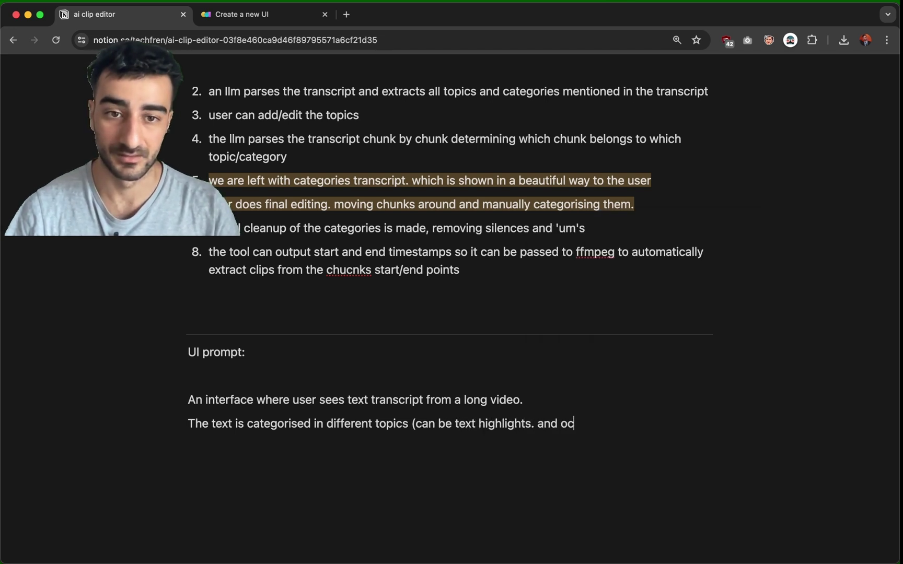
pyautogui.press('BackSpace')
pyautogui.press('BackSpace')
pyautogui.press('BackSpace')
pyautogui.press('BackSpace')
pyautogui.press('BackSpace')
pyautogui.press('BackSpace')
pyautogui.press('BackSpace')
pyautogui.press('BackSpace')
pyautogui.write('and colors). The user c')
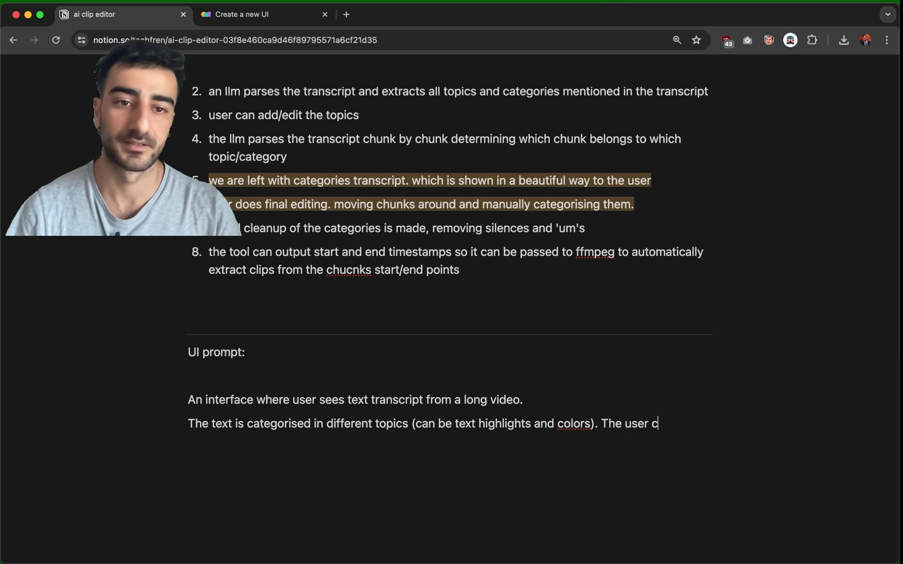
pyautogui.write('an odit the c')
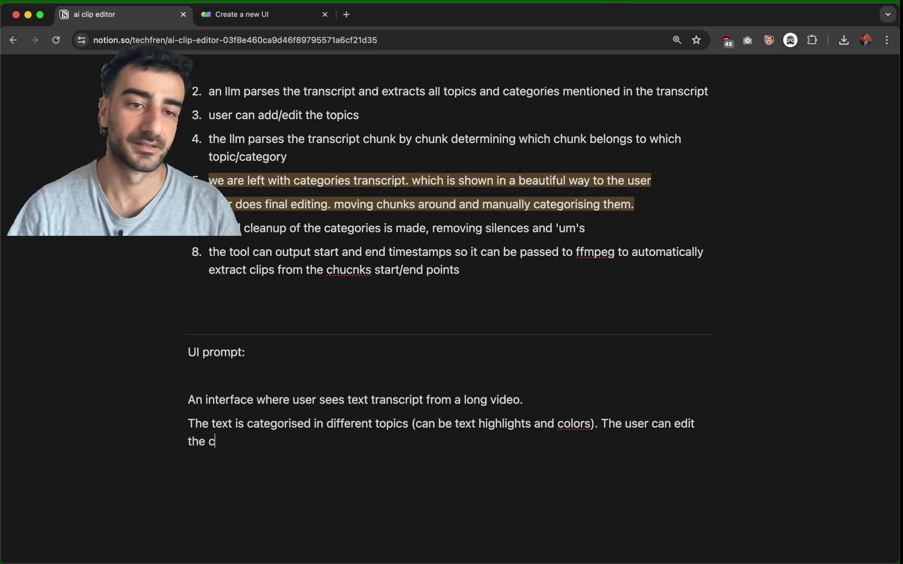
pyautogui.write('ategories')
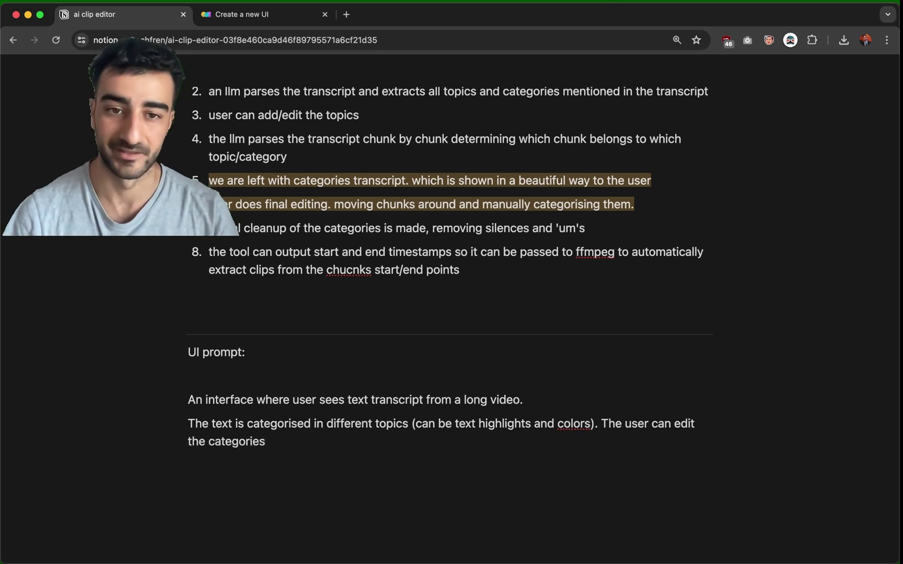
pyautogui.write('.')
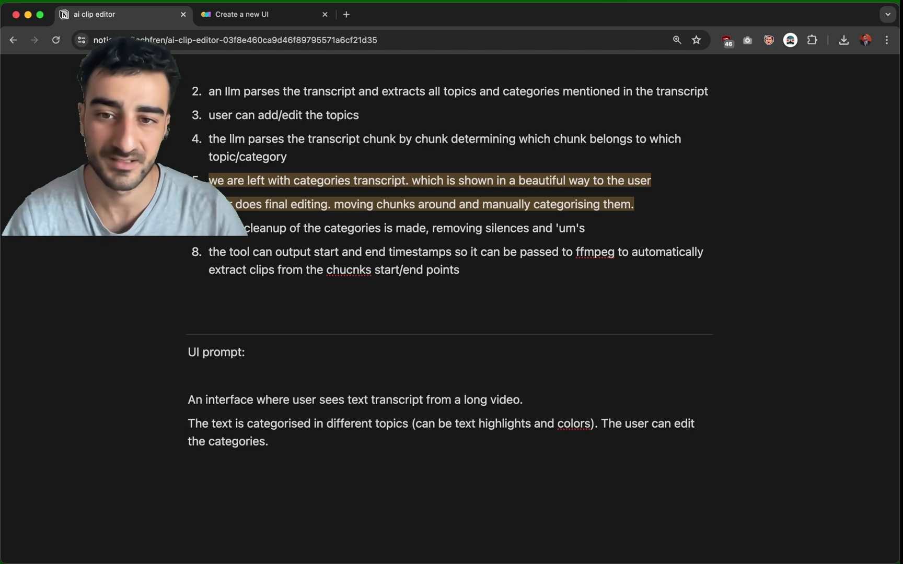
pyautogui.press('super+Left')
pyautogui.press('BackSpace')
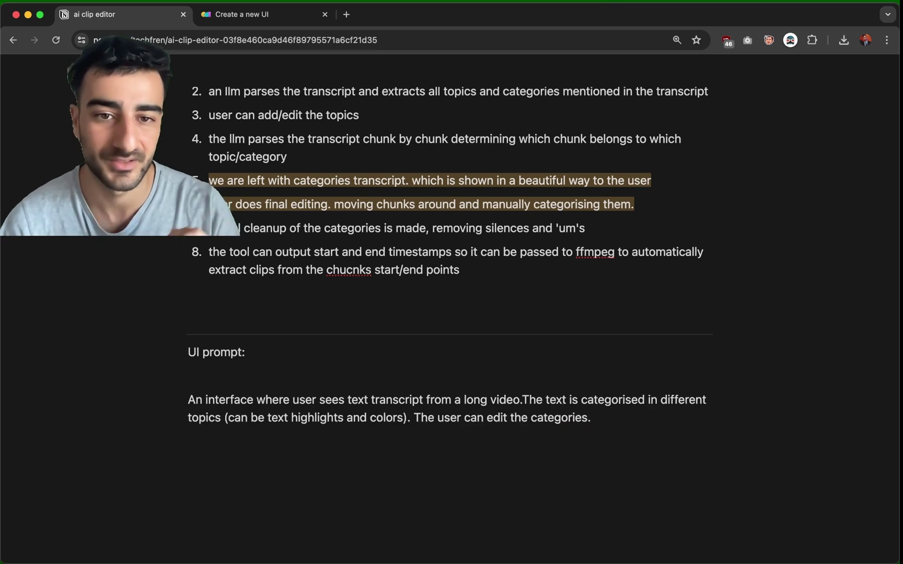
pyautogui.hotkey('ctrl', 'Tab')
# Submit the transcript prompt in OpenUI to generate the Categorized Transcript Viewer.
pyautogui.click(729, 304)
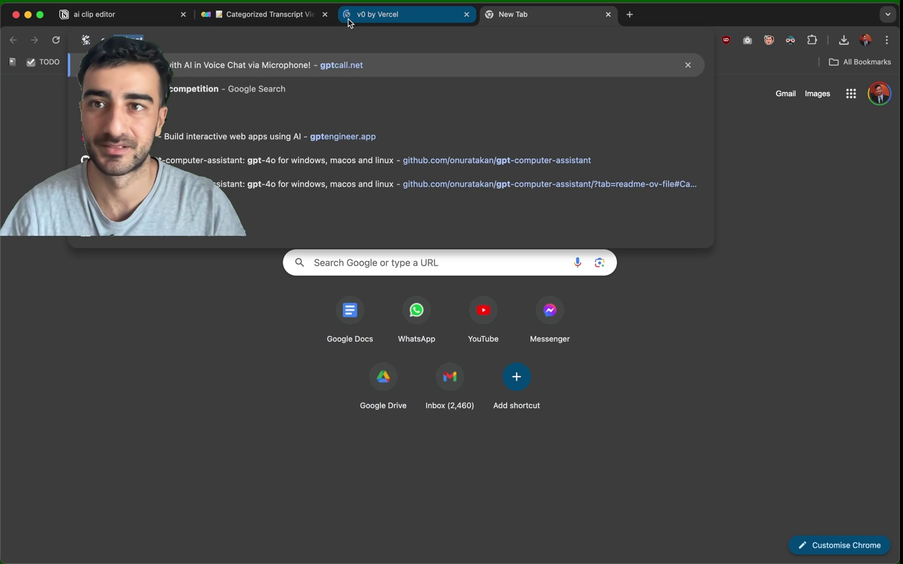
# Paste the UI prompt into GPTOS's Web Site Master assistant and send it.
pyautogui.press('Return')
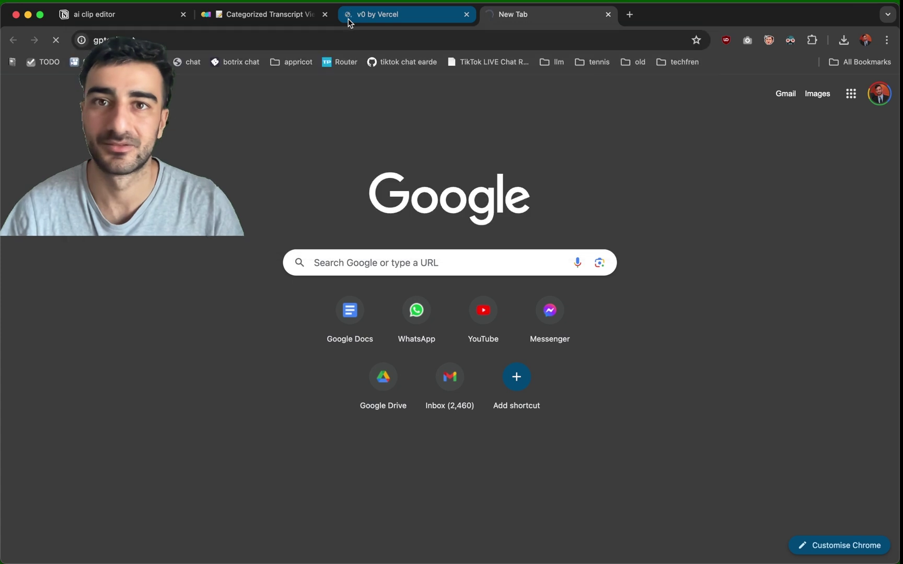
pyautogui.click(272, 263)
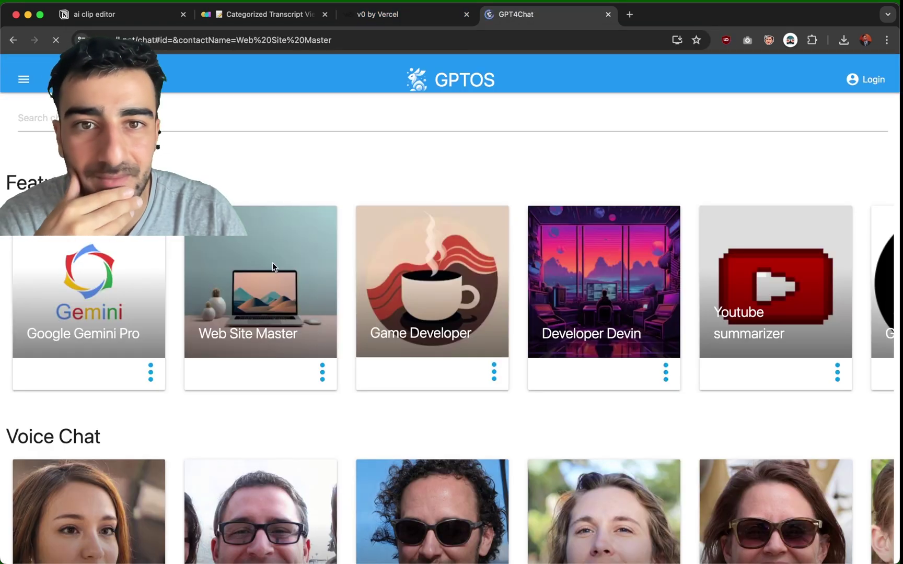
pyautogui.write('An interface where user sees text transcript from a long video. The text is categorised in different topics (can be text highlights and colors). The user can edit the categories. (example categories: ‘irrelevant’, ‘talking to chat’, ‘reviewing AI tool’)')
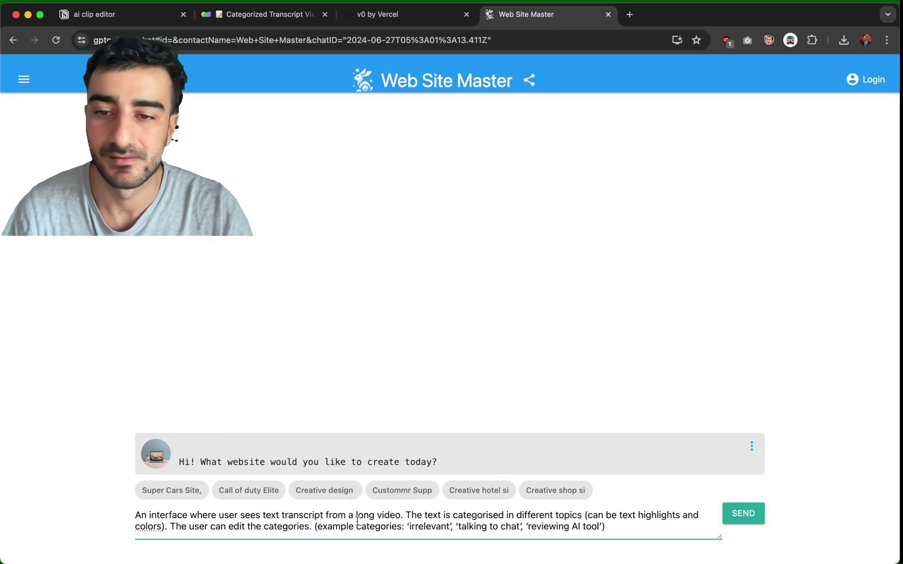
pyautogui.click(743, 514)
# Preview the generated Video Transcript Editor, then choose the Pastel theme in v0.
pyautogui.click(377, 14)
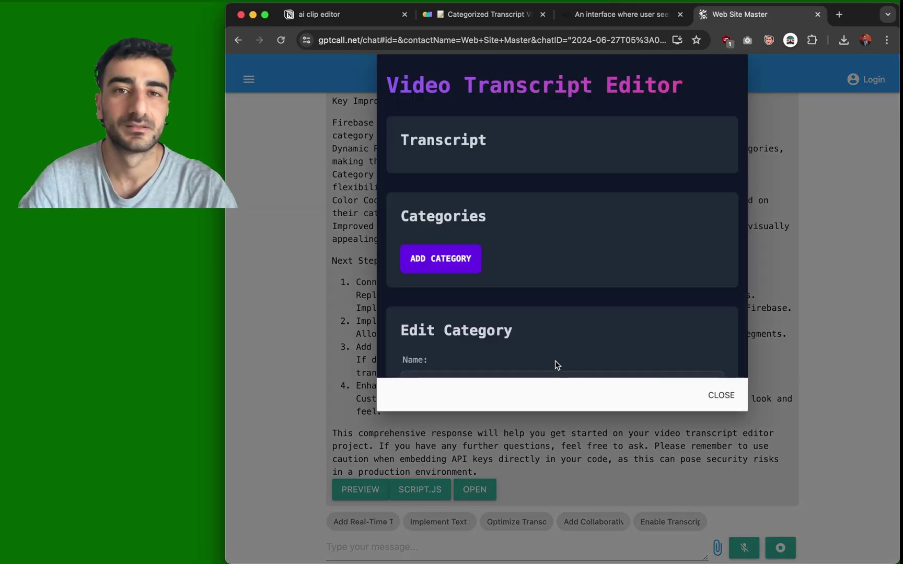
pyautogui.scroll(-6, 652, 157)
pyautogui.scroll(5, 652, 158)
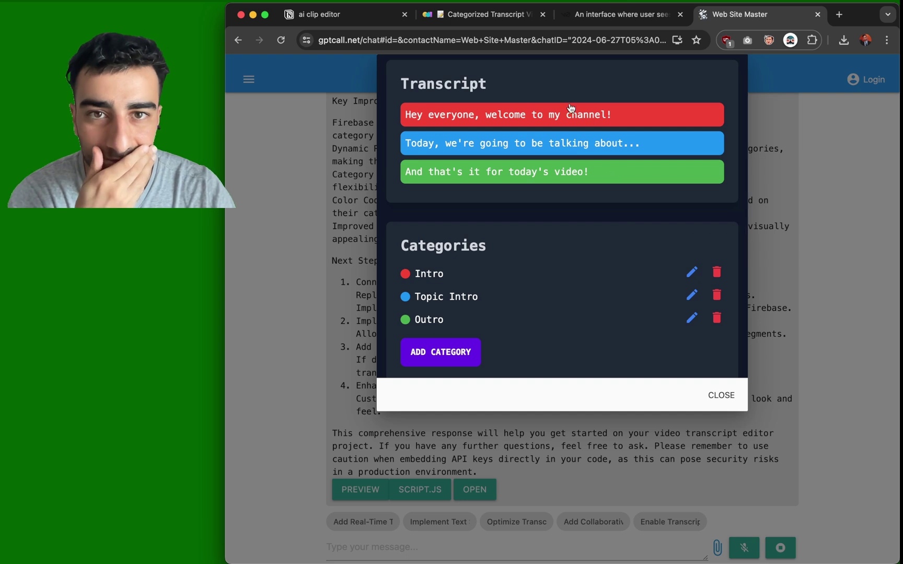
pyautogui.scroll(2, 571, 115)
pyautogui.scroll(-1, 597, 209)
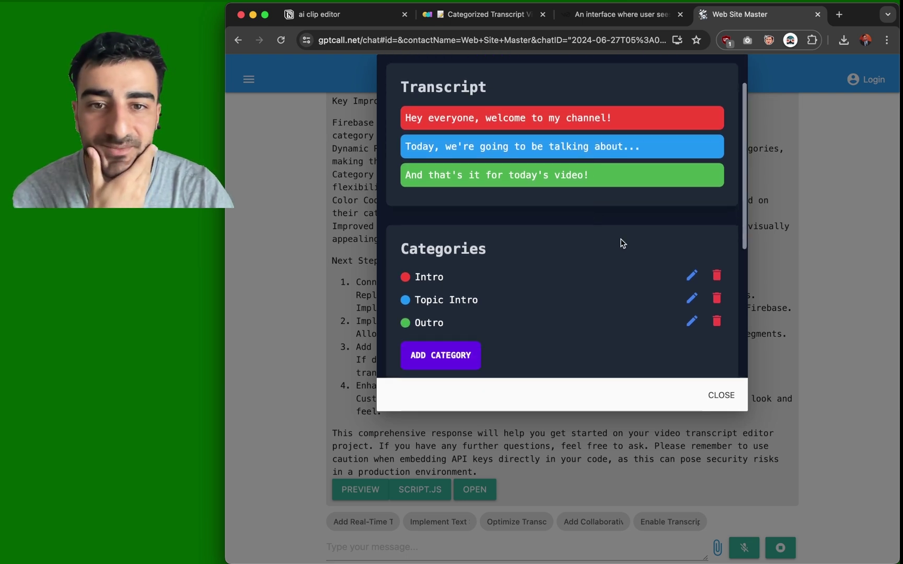
pyautogui.scroll(-4, 611, 235)
pyautogui.scroll(5, 612, 236)
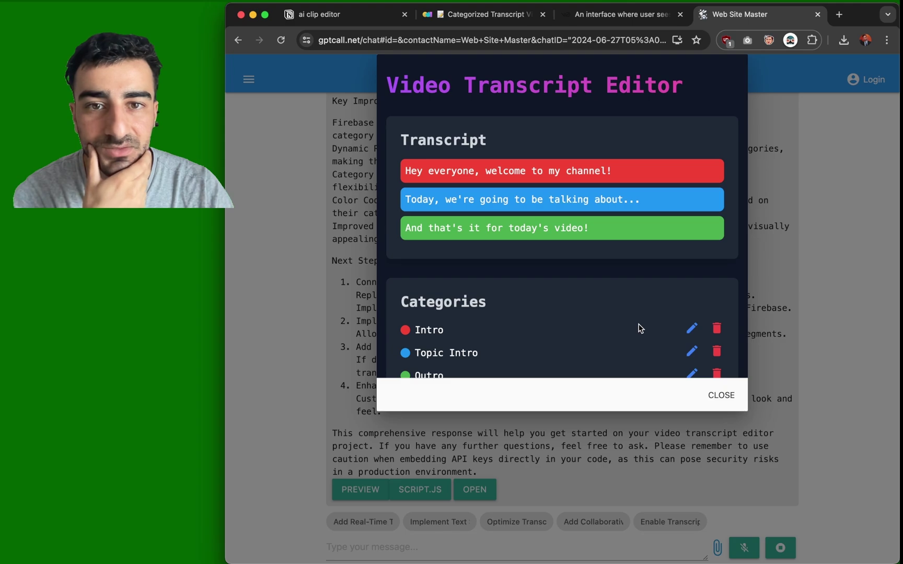
pyautogui.scroll(-3, 638, 329)
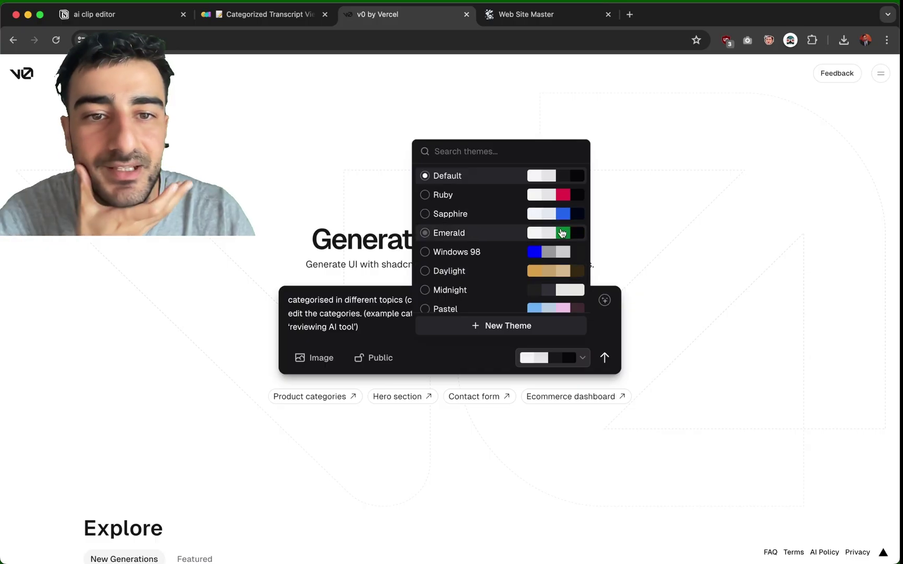
pyautogui.scroll(-1, 565, 234)
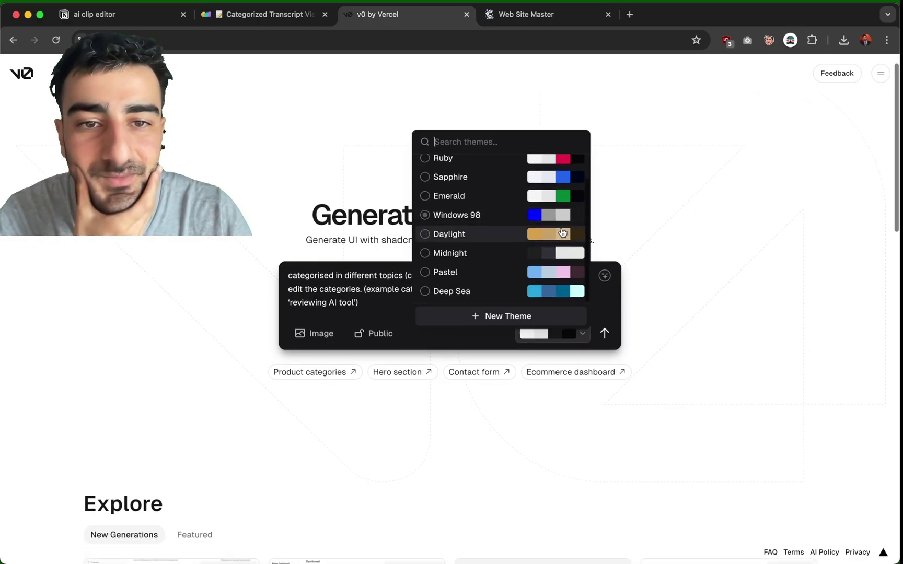
pyautogui.scroll(-5, 562, 232)
pyautogui.scroll(4, 681, 221)
pyautogui.click(555, 411)
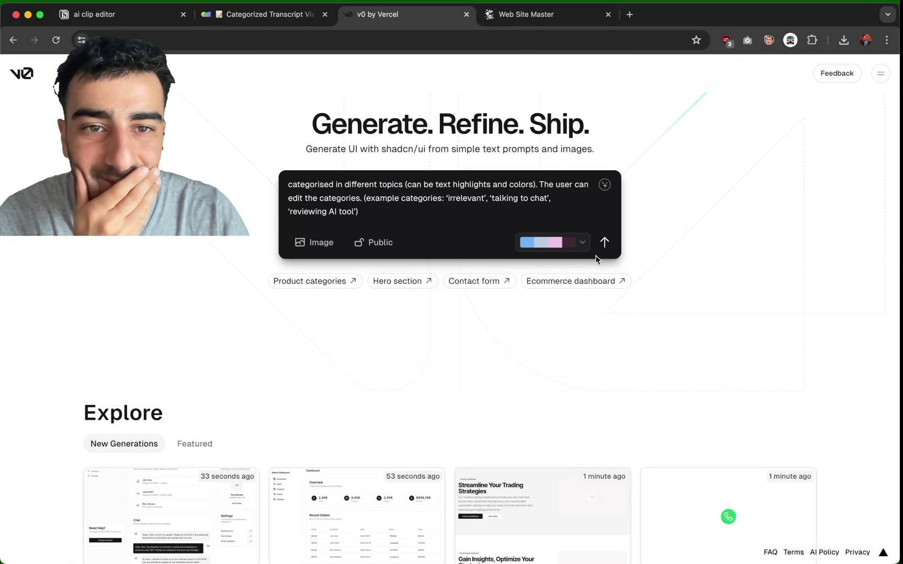